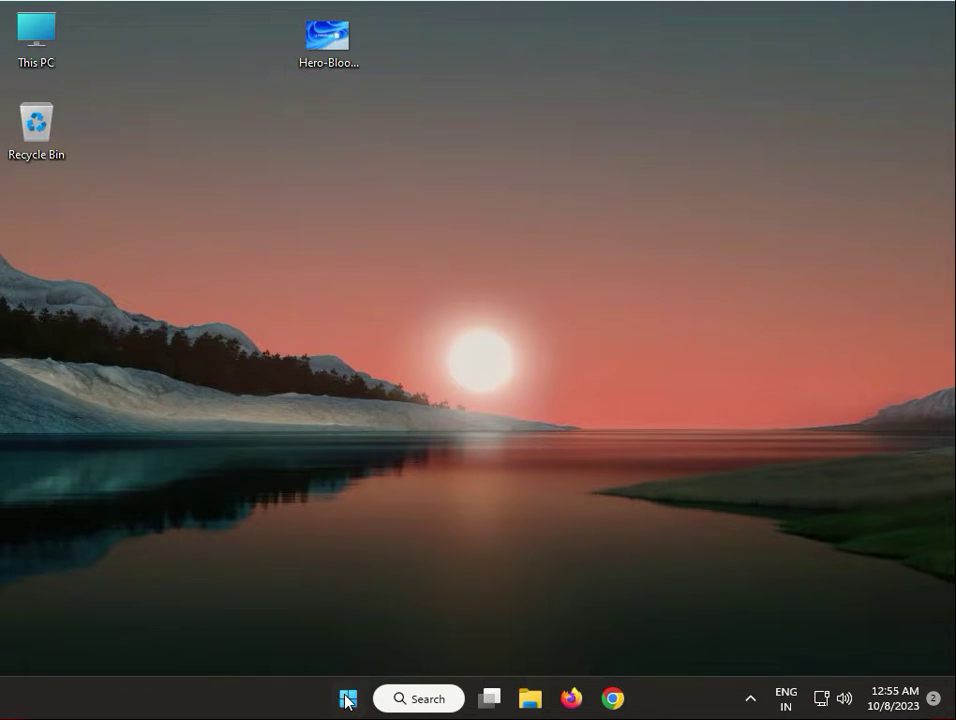
Open Device Manager and expand the Network adapters category.
{"action": "right_click", "coordinate": [347, 702]}
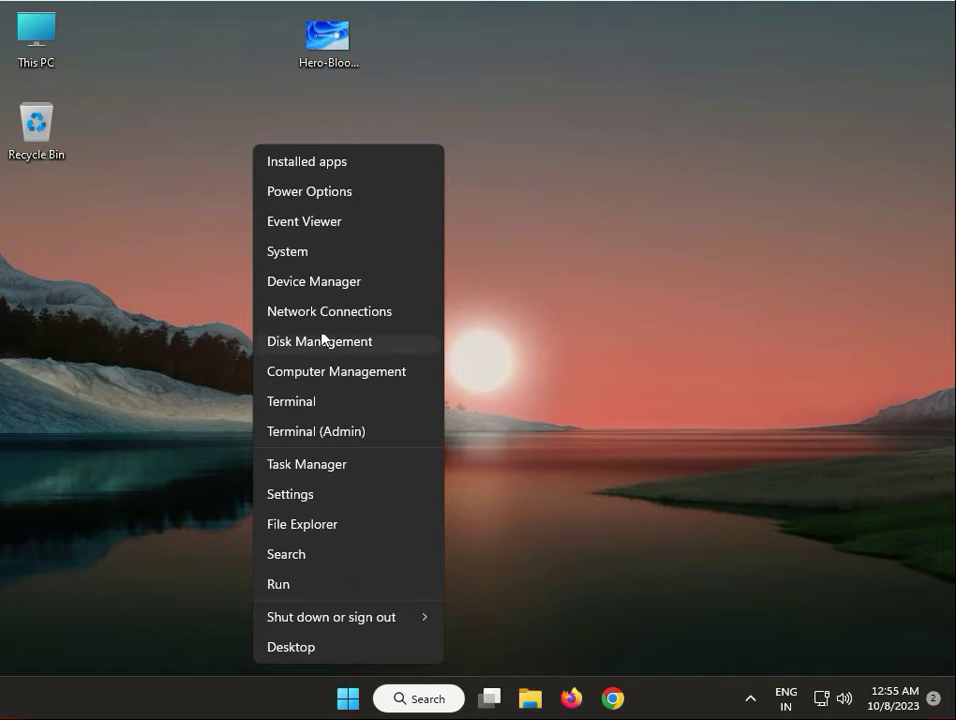
{"action": "left_click", "coordinate": [338, 288]}
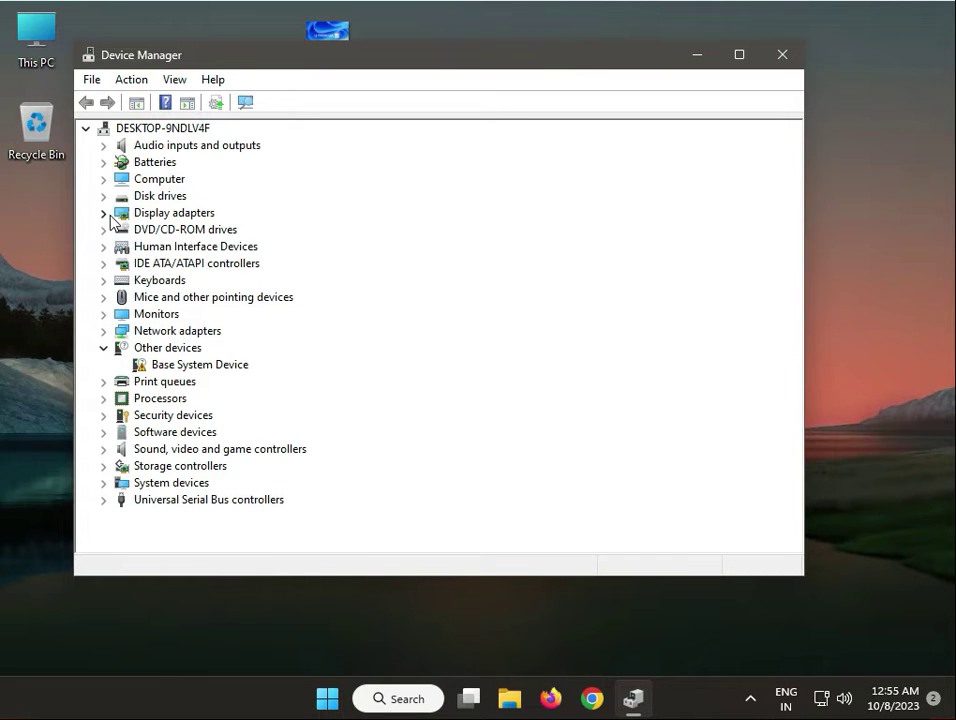
{"action": "left_click", "coordinate": [104, 330]}
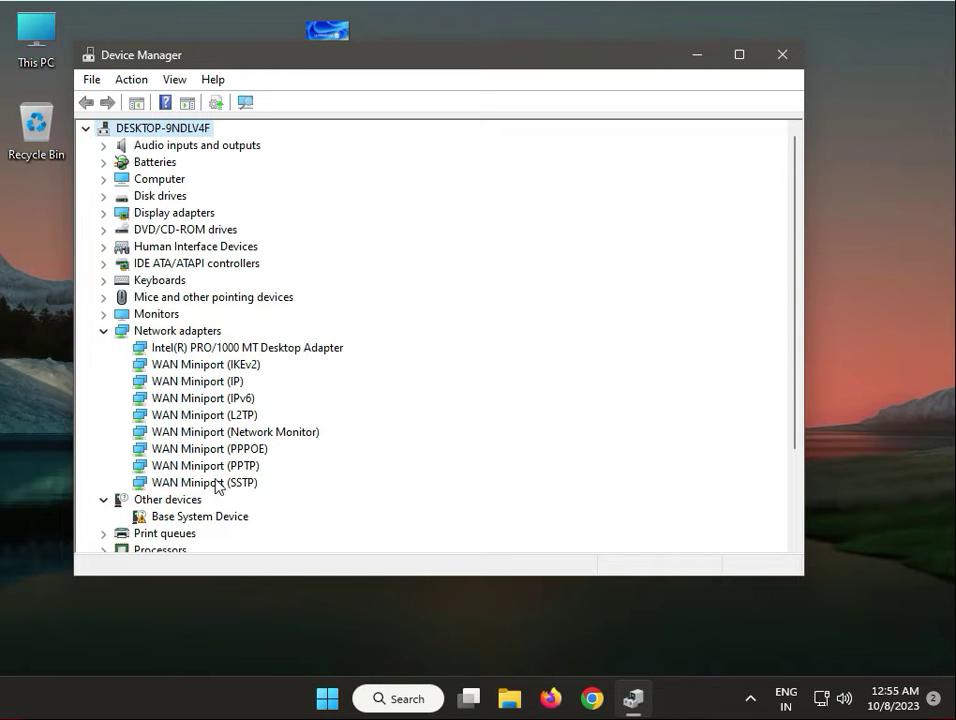
Run an automatic driver update search for the Intel(R) PRO/1000 MT Desktop Adapter and close the update wizard.
{"action": "left_click", "coordinate": [230, 347]}
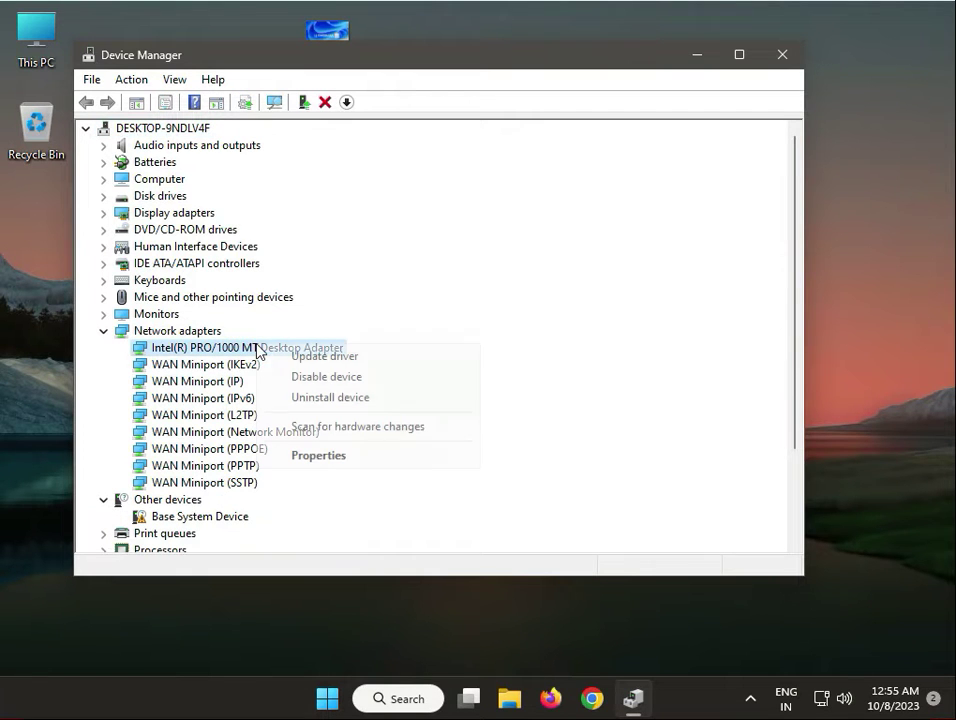
{"action": "right_click", "coordinate": [257, 352]}
{"action": "left_click", "coordinate": [300, 357]}
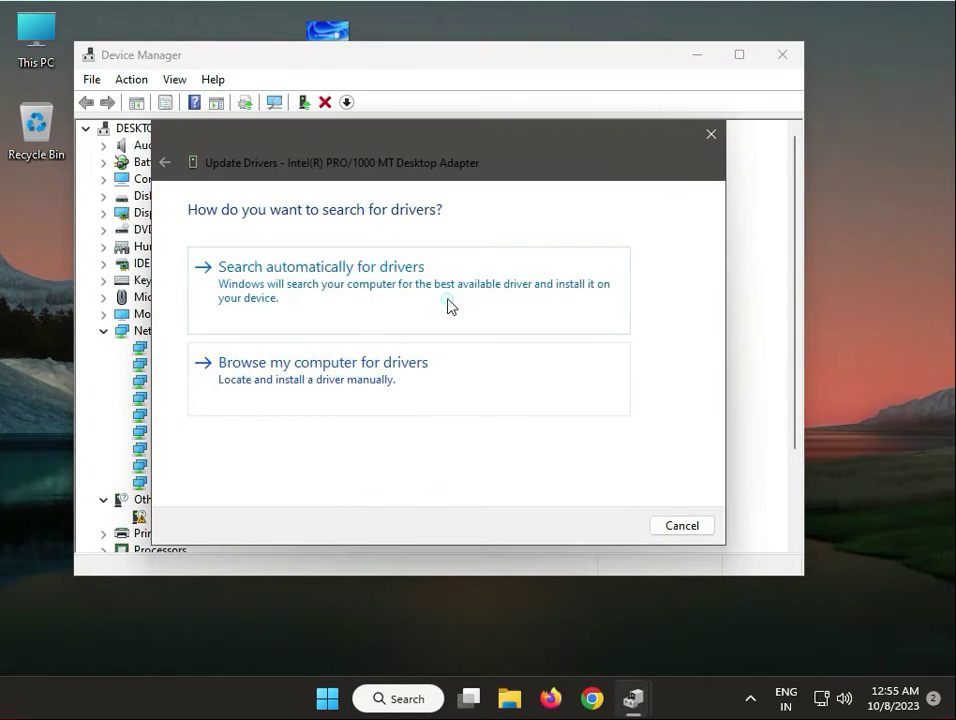
{"action": "left_click", "coordinate": [448, 306]}
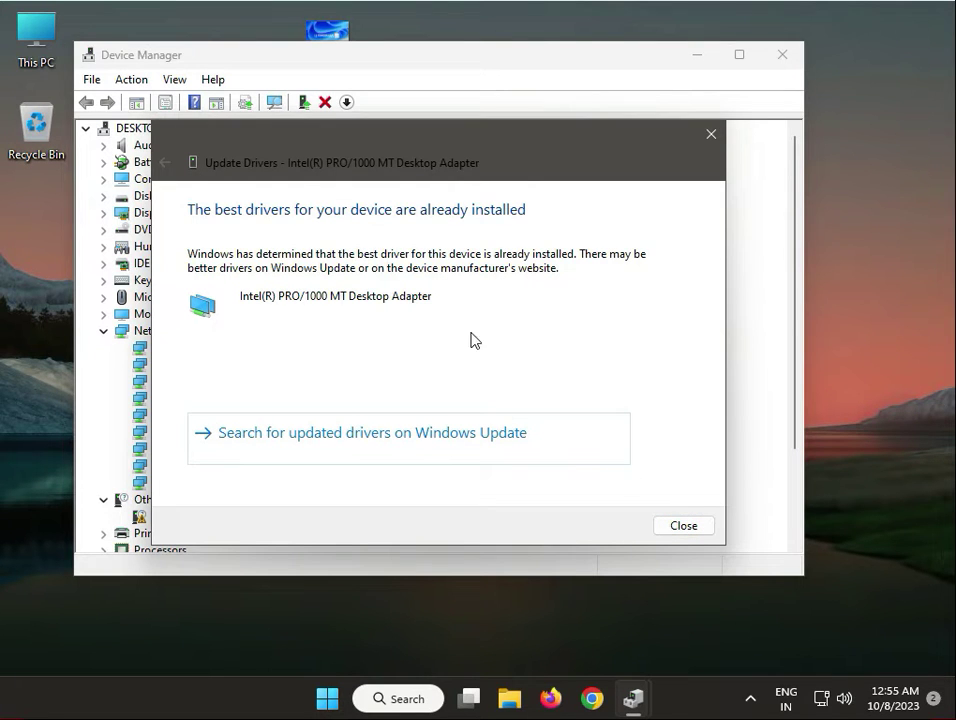
{"action": "left_click", "coordinate": [684, 527]}
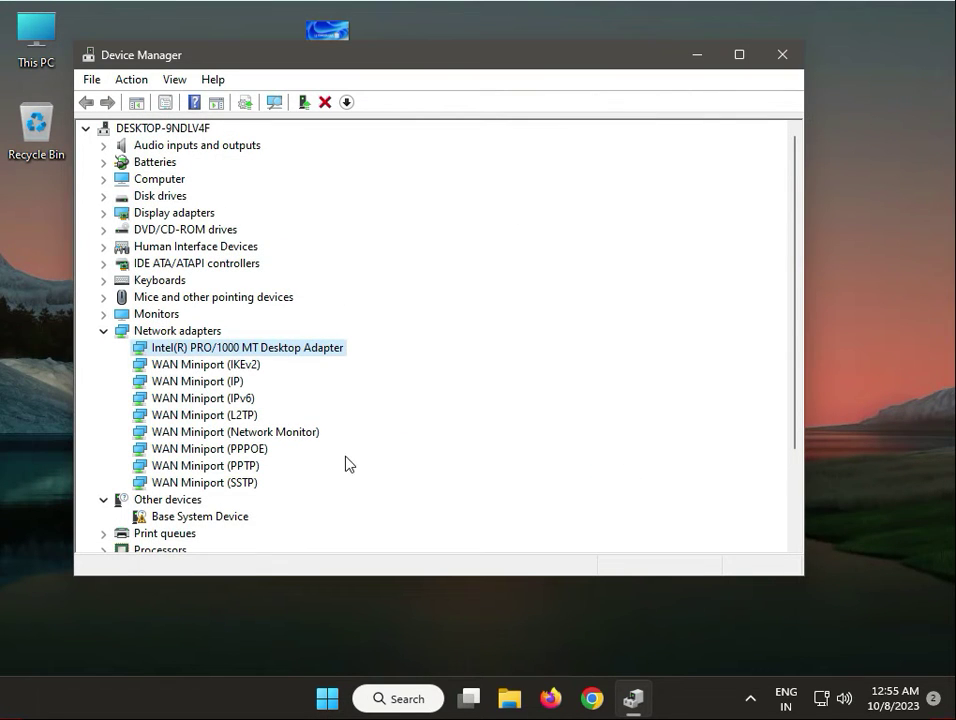
Run an automatic driver update search for WAN Miniport (IKEv2) and close the update wizard.
{"action": "left_click", "coordinate": [211, 366]}
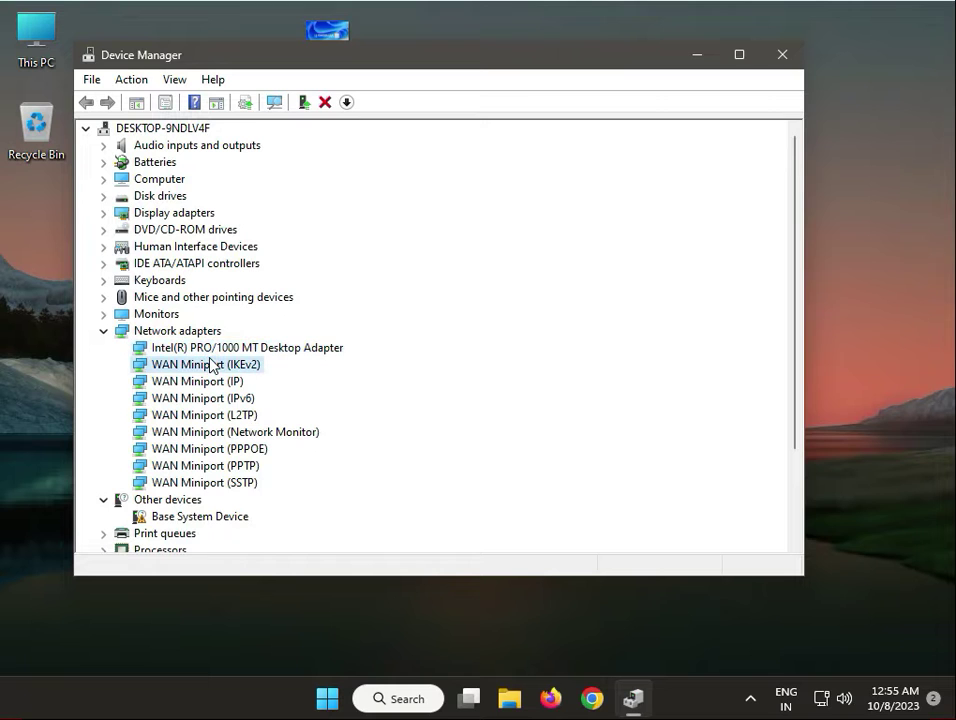
{"action": "right_click", "coordinate": [214, 367]}
{"action": "left_click", "coordinate": [260, 370]}
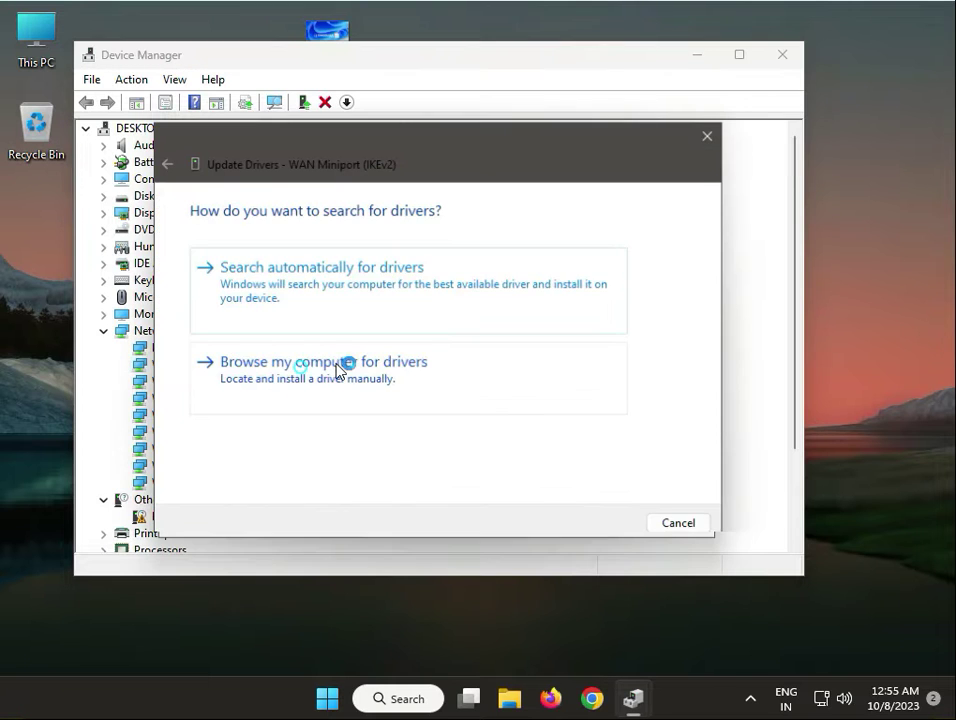
{"action": "left_click", "coordinate": [448, 283]}
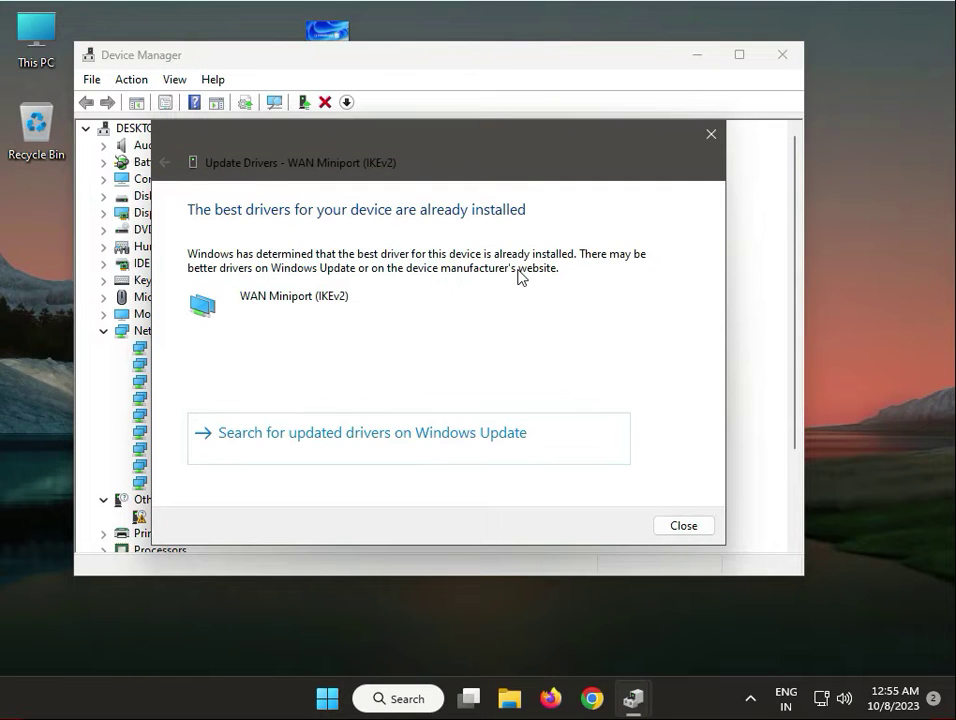
{"action": "left_click", "coordinate": [709, 136]}
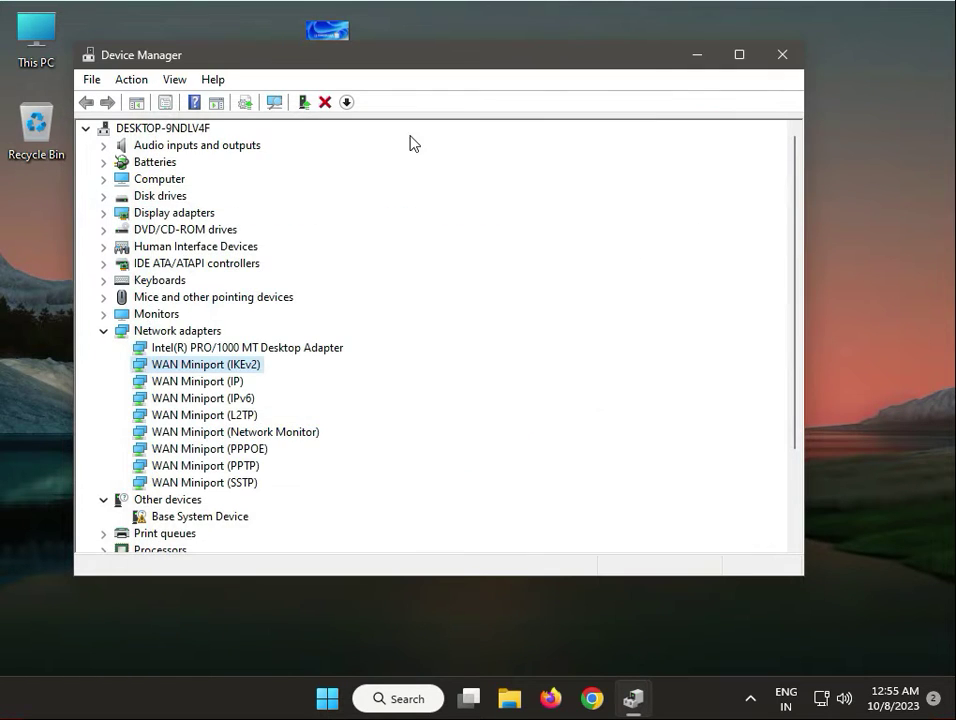
Scan the computer for hardware changes and close Device Manager.
{"action": "left_click", "coordinate": [272, 103]}
{"action": "left_click", "coordinate": [783, 55]}
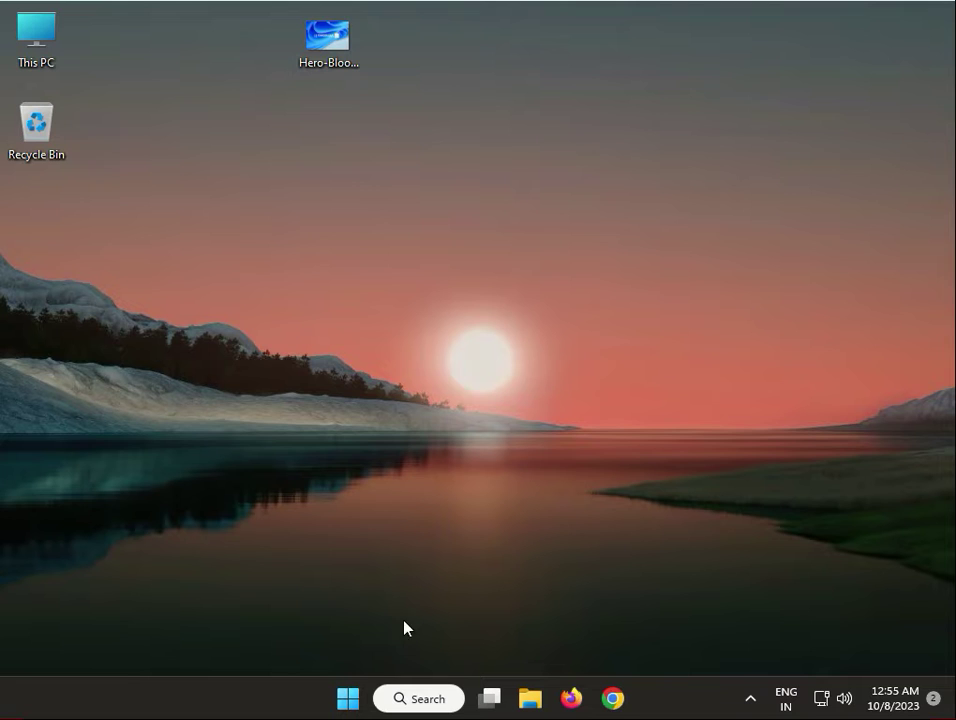
Open Control Panel in Category view and go to the Network and Sharing Center.
{"action": "left_click", "coordinate": [357, 704]}
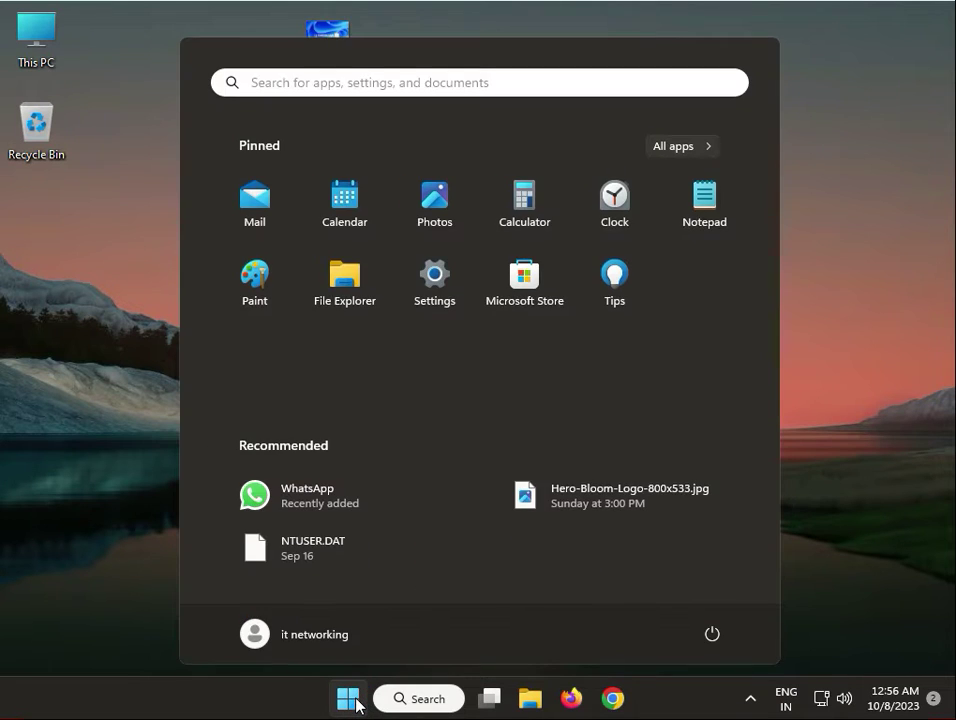
{"action": "type", "text": "cont"}
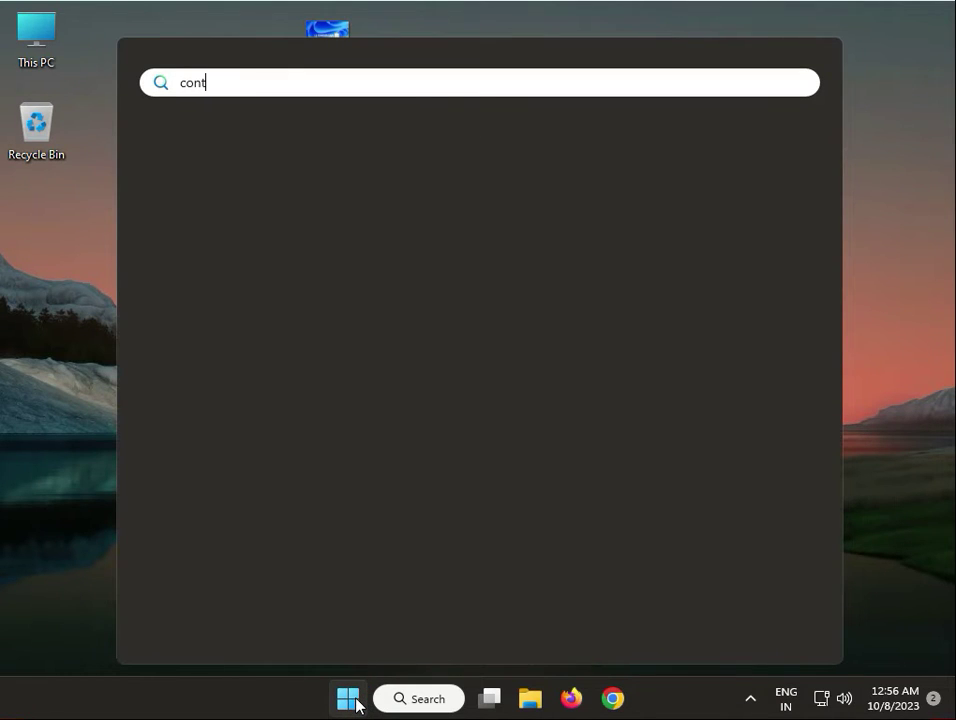
{"action": "left_click", "coordinate": [198, 205]}
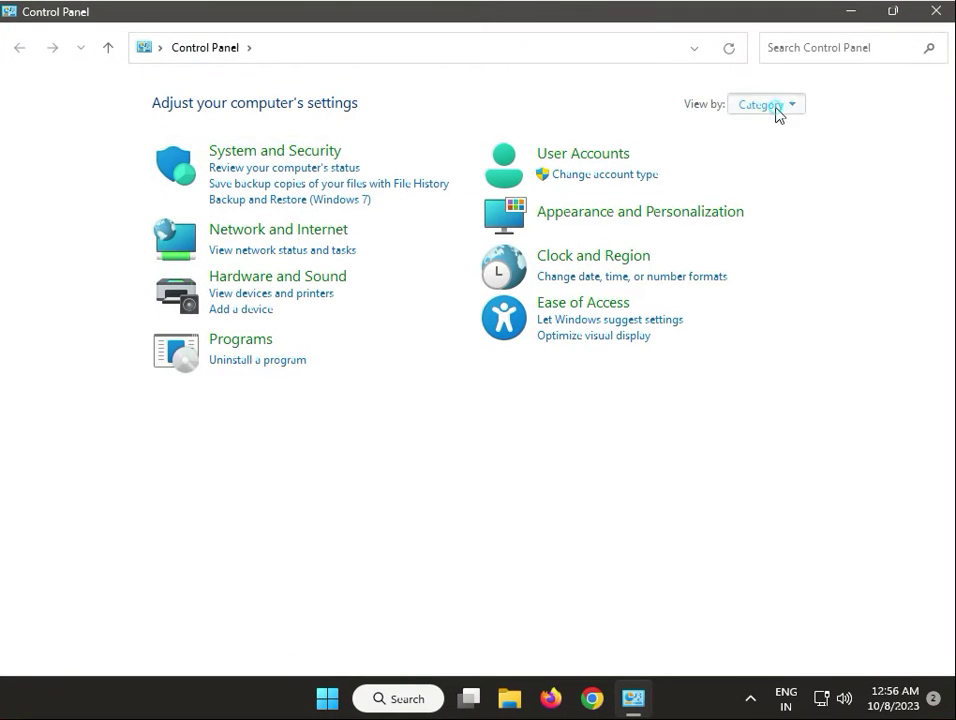
{"action": "left_click", "coordinate": [775, 105]}
{"action": "left_click", "coordinate": [772, 129]}
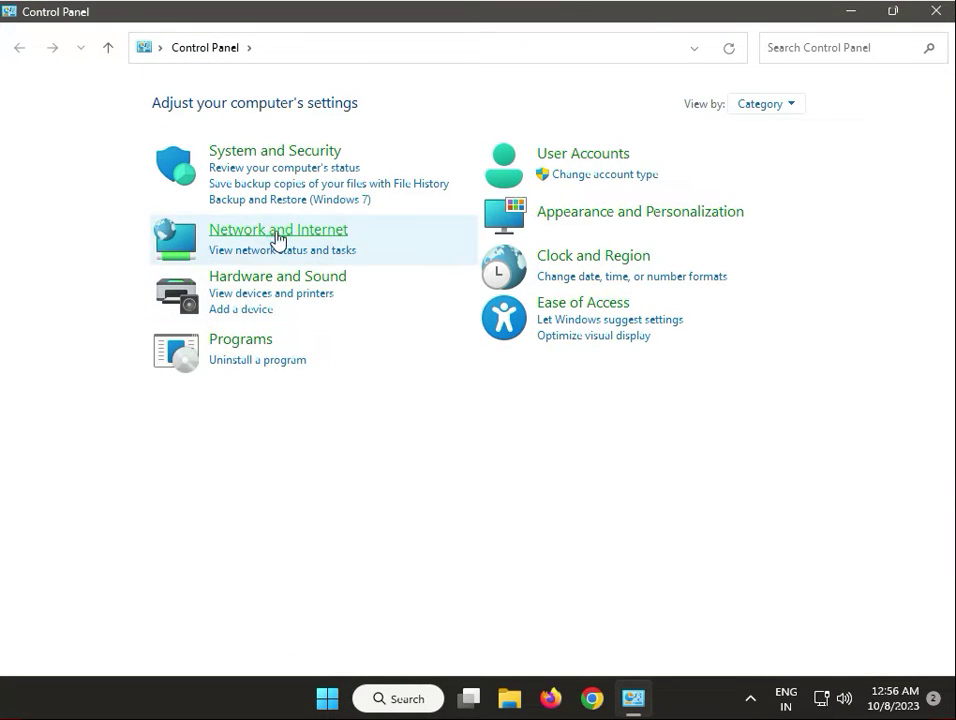
{"action": "left_click", "coordinate": [277, 234]}
{"action": "left_click", "coordinate": [338, 107]}
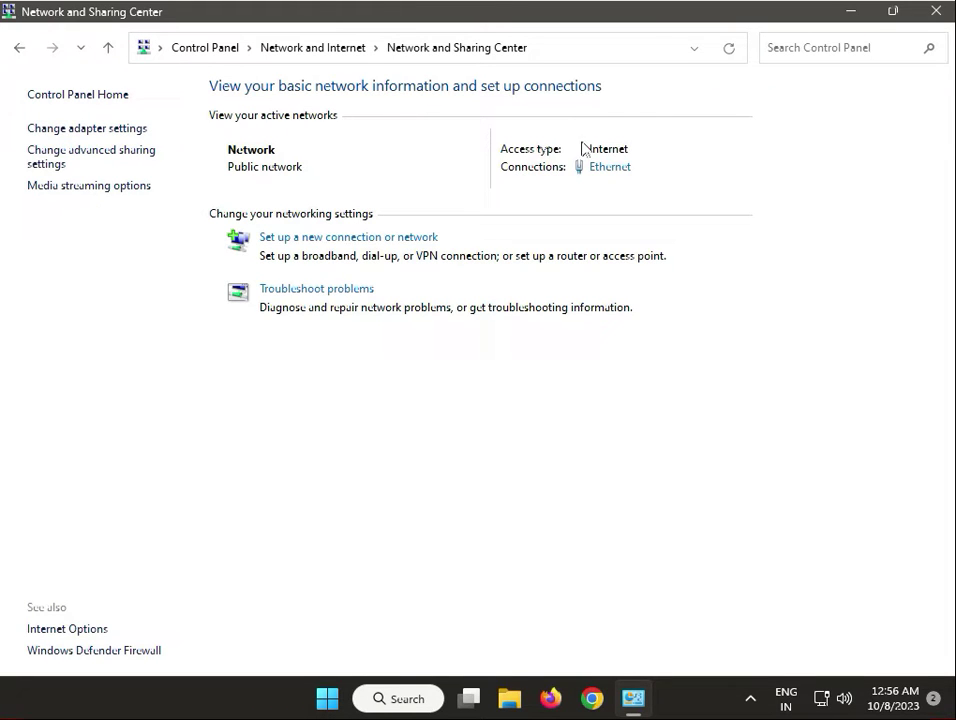
Open the network adapter's configuration from the Ethernet connection's properties and show its advanced properties.
{"action": "left_click", "coordinate": [611, 167]}
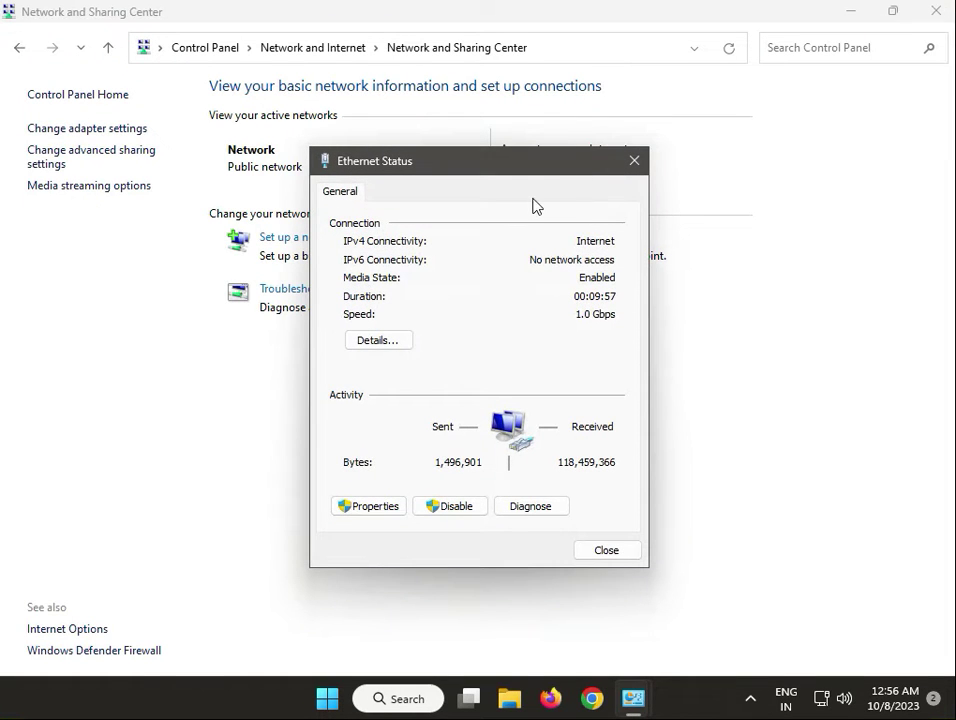
{"action": "left_click", "coordinate": [395, 507]}
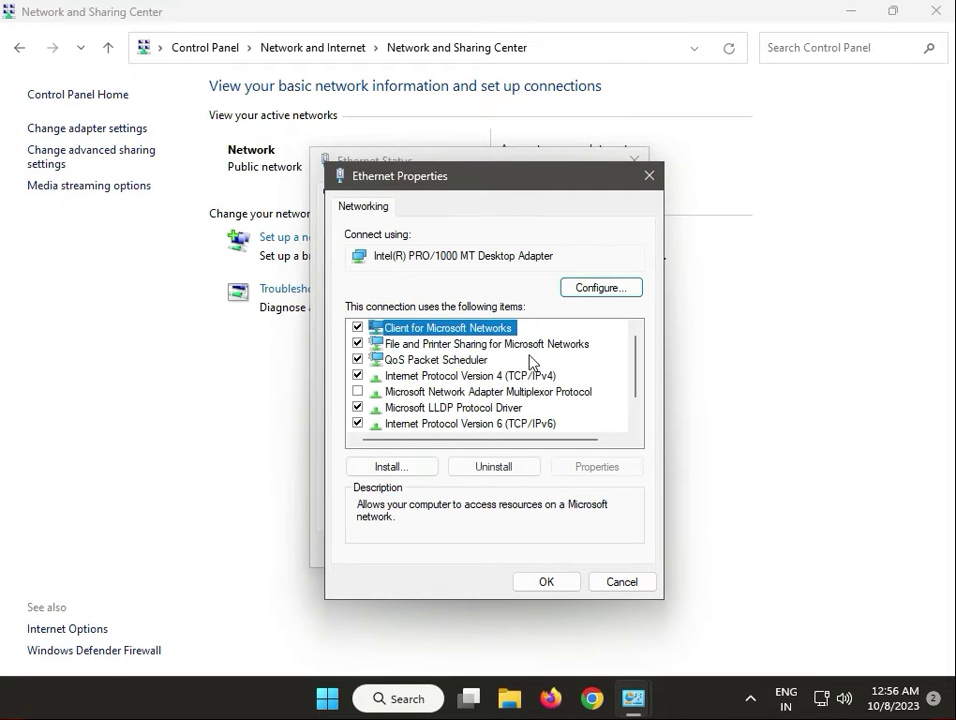
{"action": "left_click", "coordinate": [591, 290]}
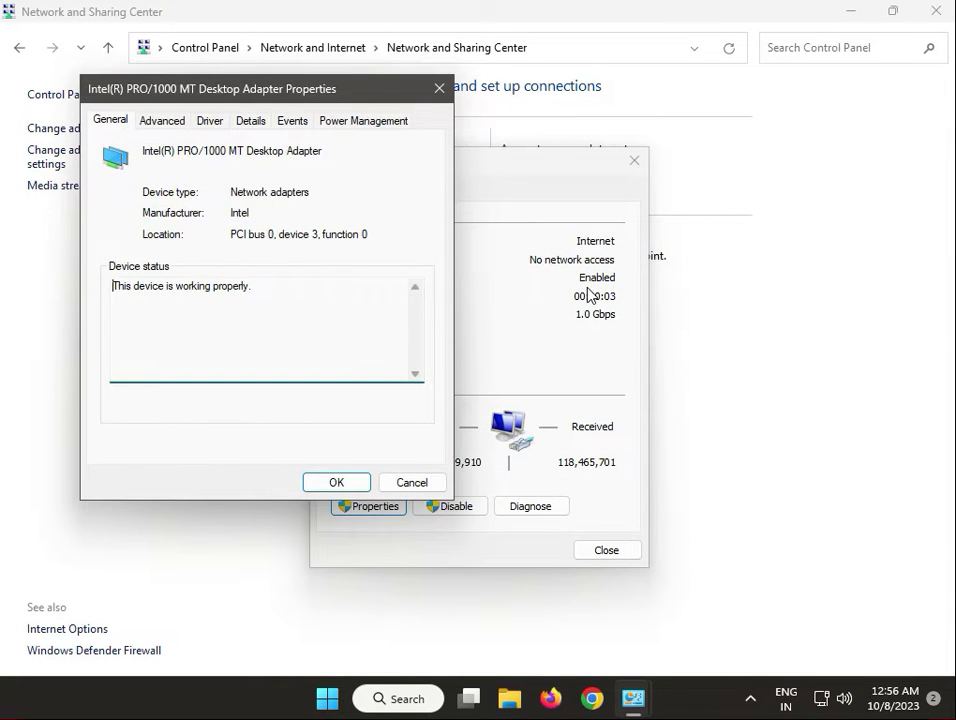
{"action": "left_click", "coordinate": [176, 121]}
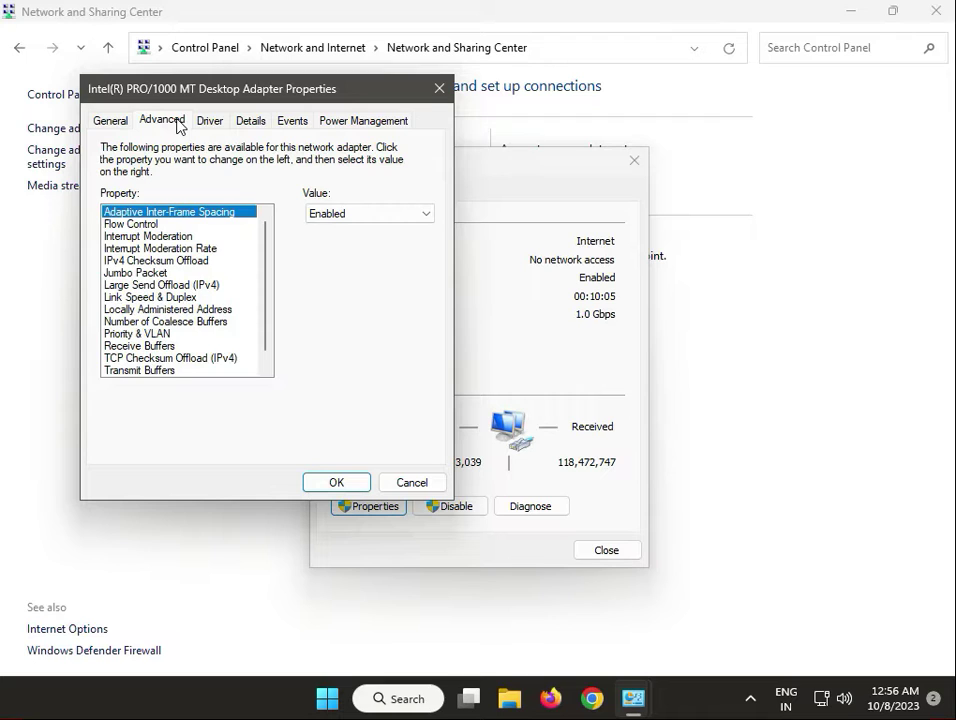
{"action": "left_click", "coordinate": [208, 120]}
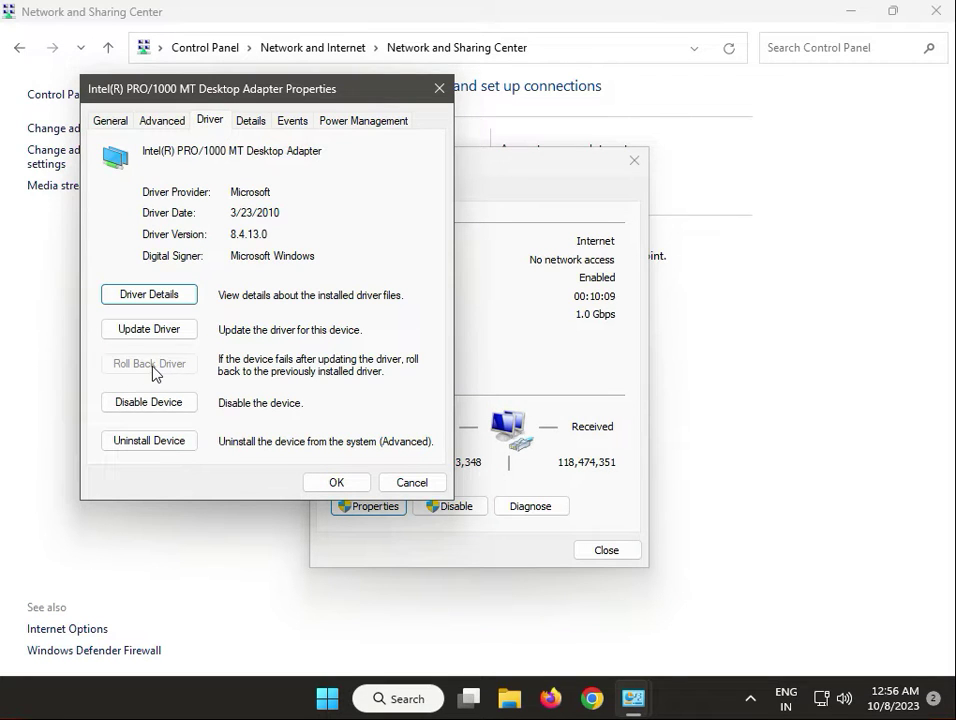
{"action": "left_click", "coordinate": [163, 121]}
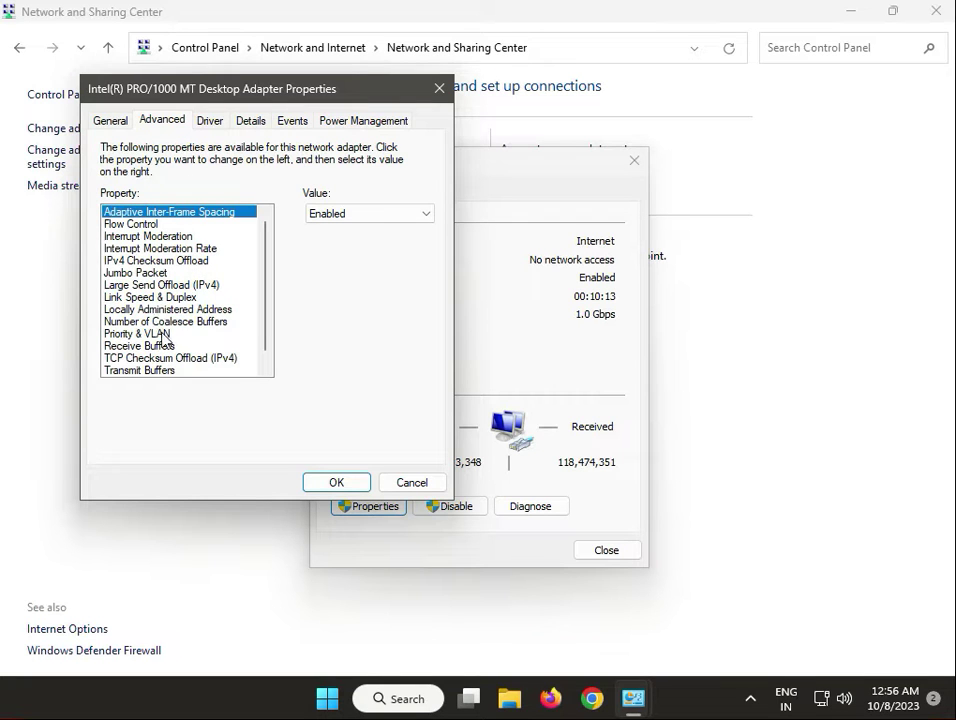
{"action": "scroll", "coordinate": [165, 343], "scroll_direction": "down", "scroll_amount": 1}
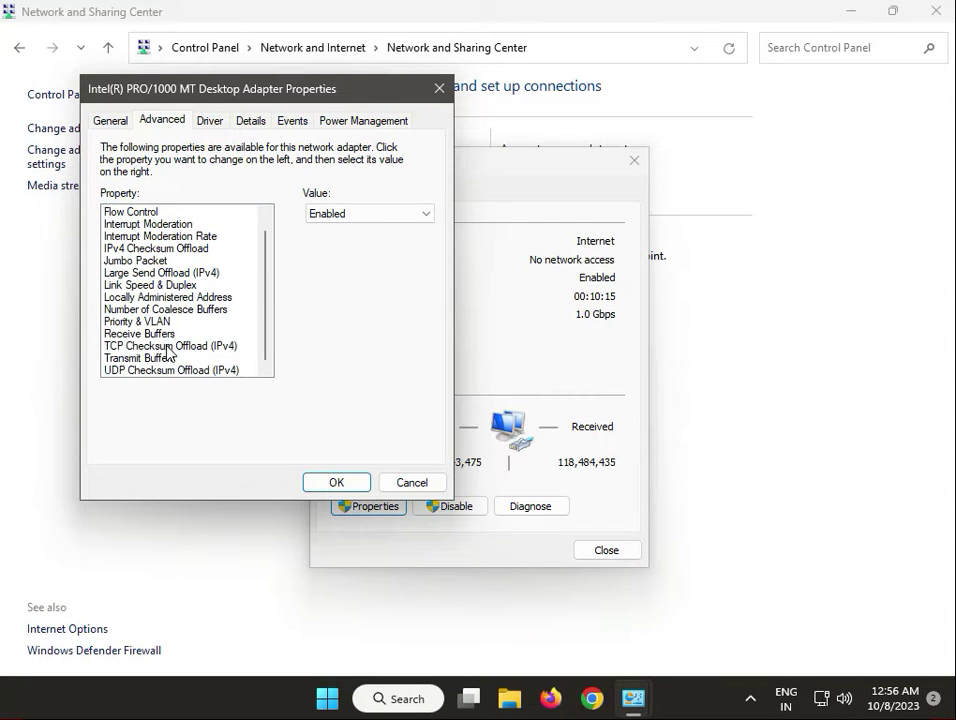
Set the adapter's Link Speed & Duplex property to Auto Negotiation, confirm it, and close the network windows.
{"action": "left_click", "coordinate": [142, 322]}
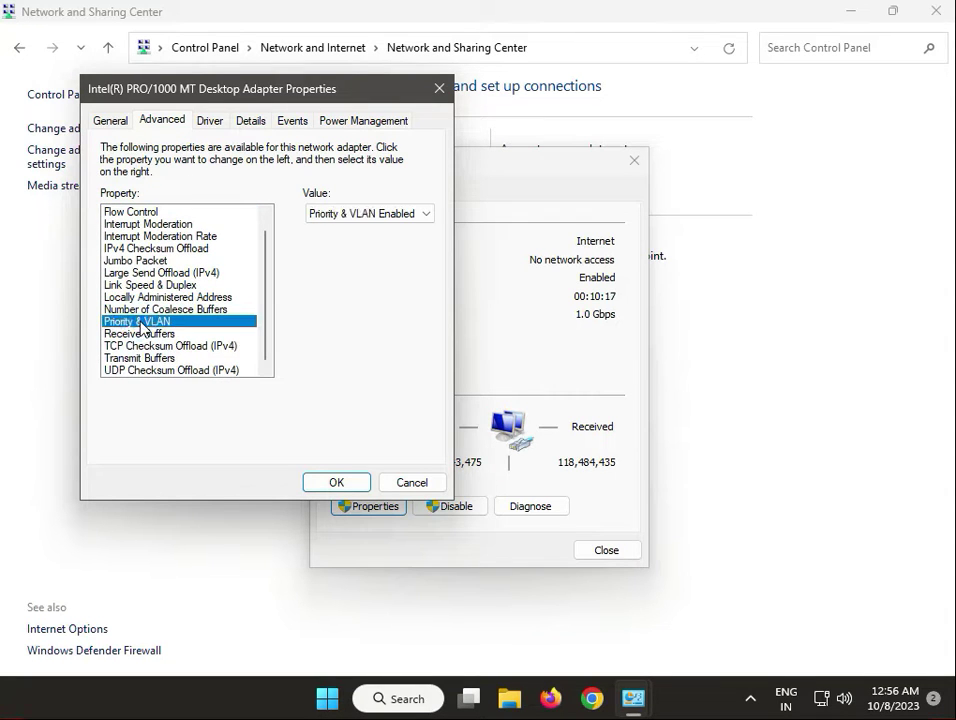
{"action": "left_click", "coordinate": [132, 309]}
{"action": "left_click", "coordinate": [156, 297]}
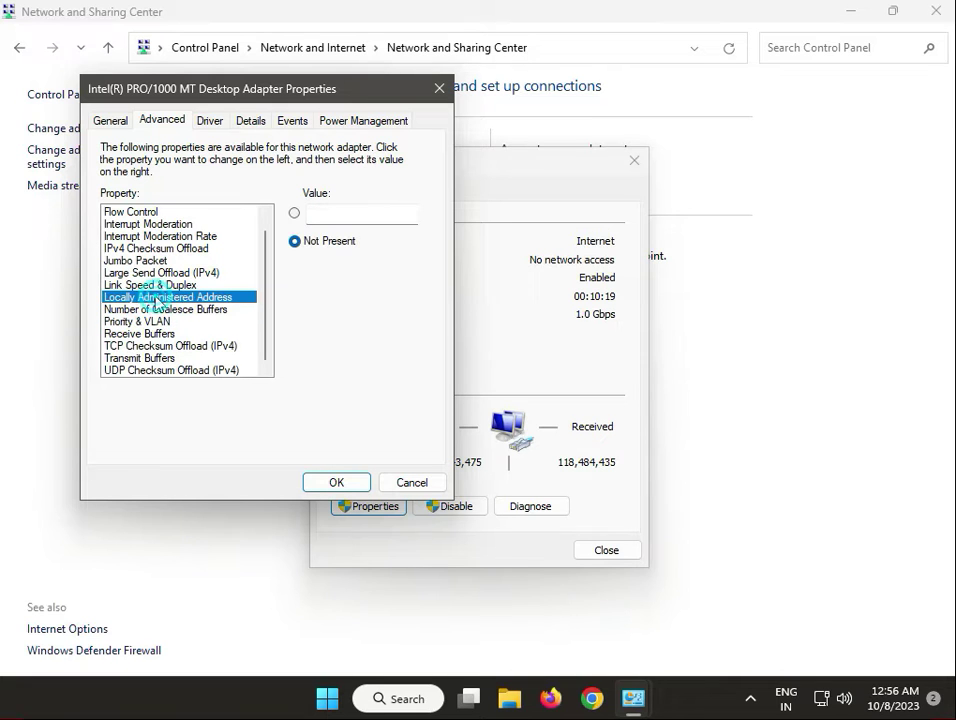
{"action": "left_click", "coordinate": [120, 286]}
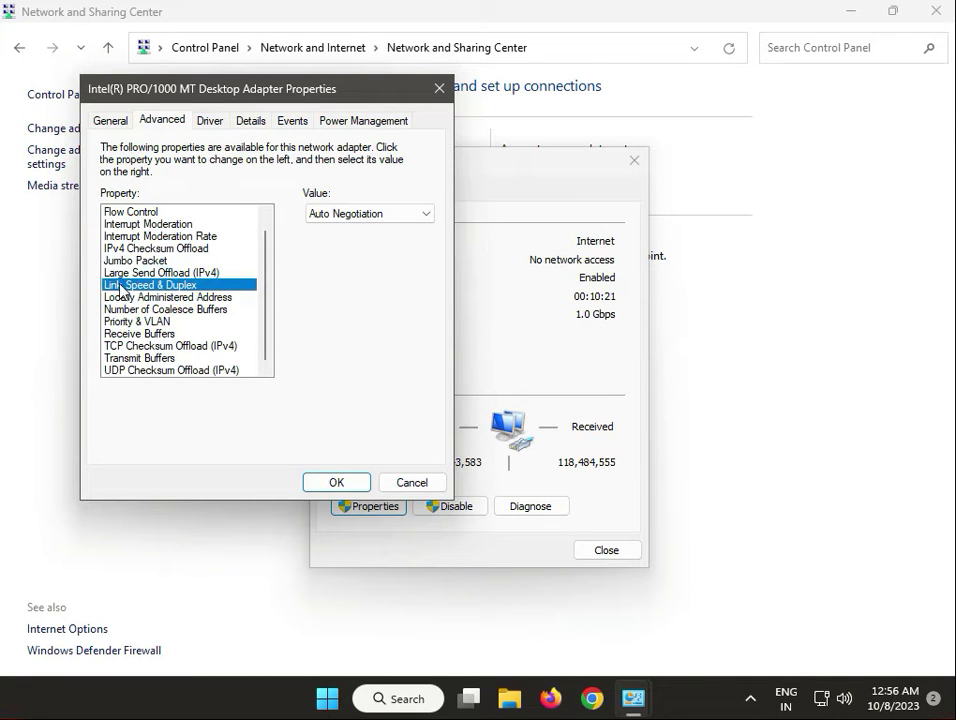
{"action": "left_click", "coordinate": [426, 216]}
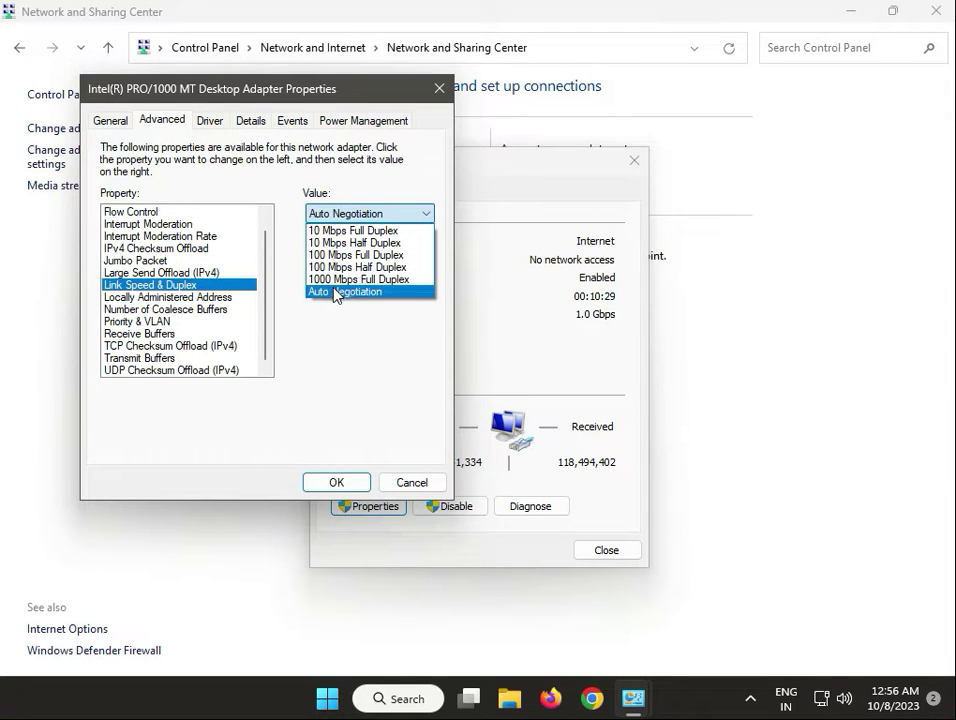
{"action": "left_click", "coordinate": [358, 479]}
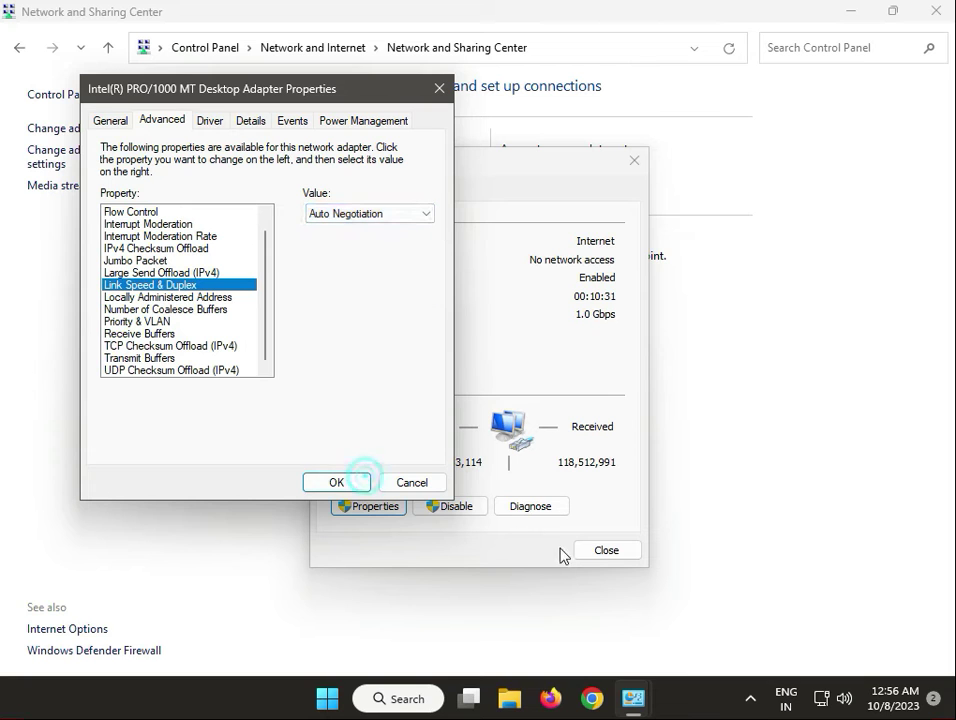
{"action": "left_click", "coordinate": [357, 486]}
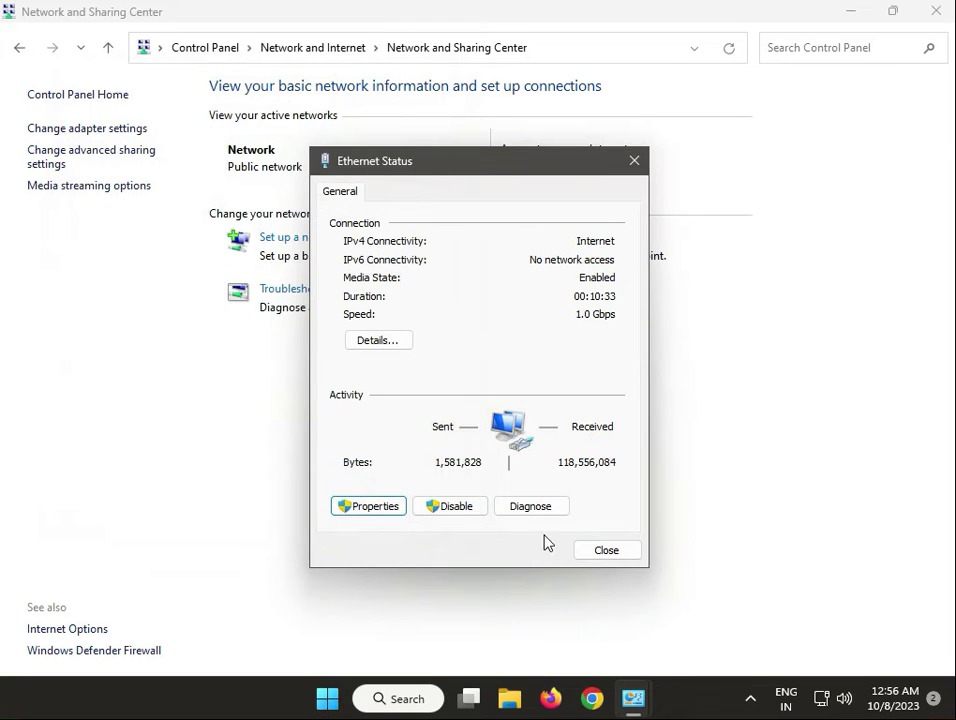
{"action": "left_click", "coordinate": [603, 553]}
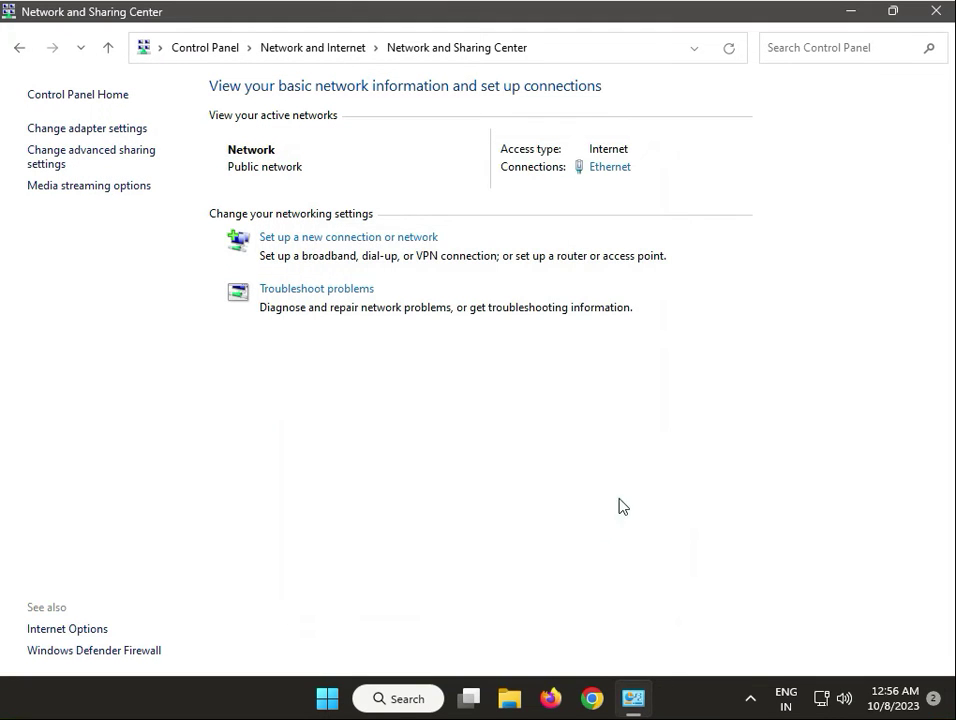
{"action": "left_click", "coordinate": [936, 16]}
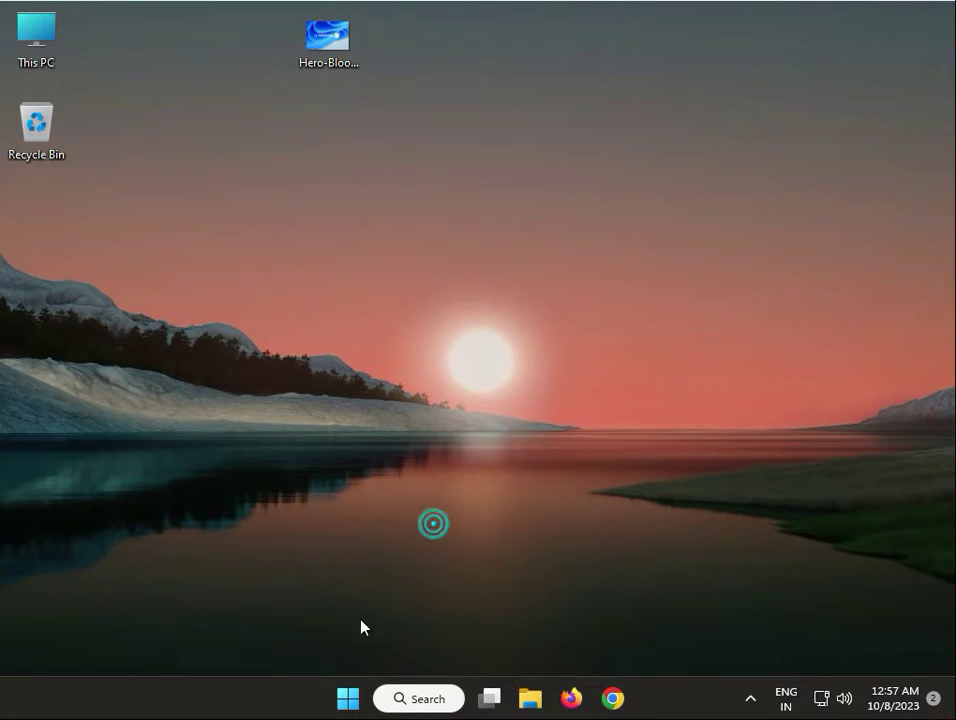
Open the Create a restore point settings, check System Restore for available restore points, and cancel it.
{"action": "left_click", "coordinate": [348, 700]}
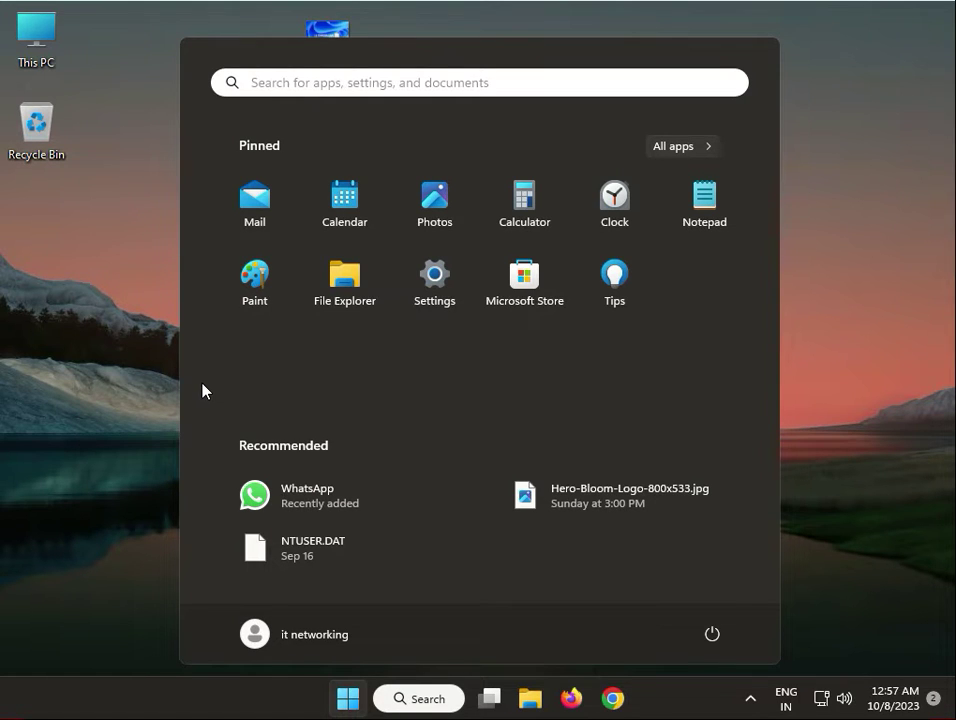
{"action": "left_click", "coordinate": [292, 86]}
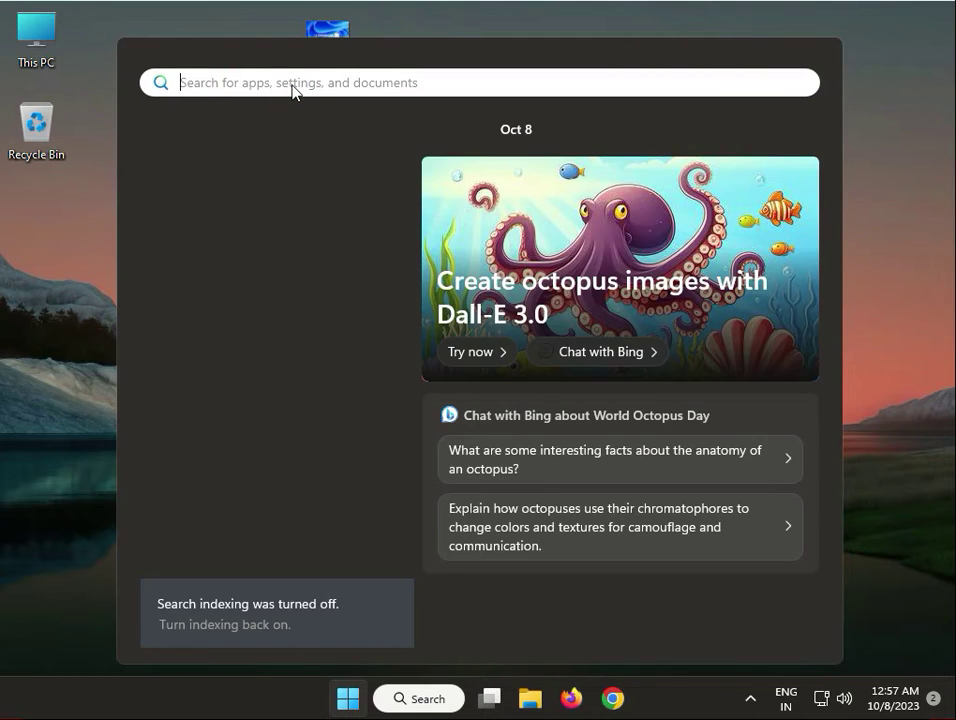
{"action": "type", "text": "resto"}
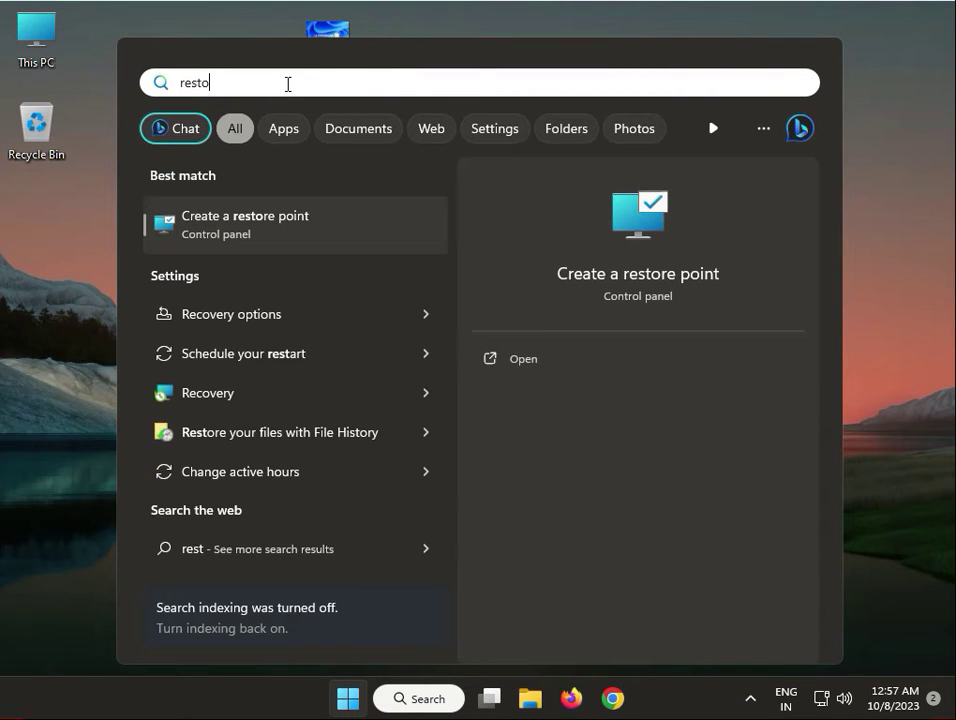
{"action": "left_click", "coordinate": [275, 242]}
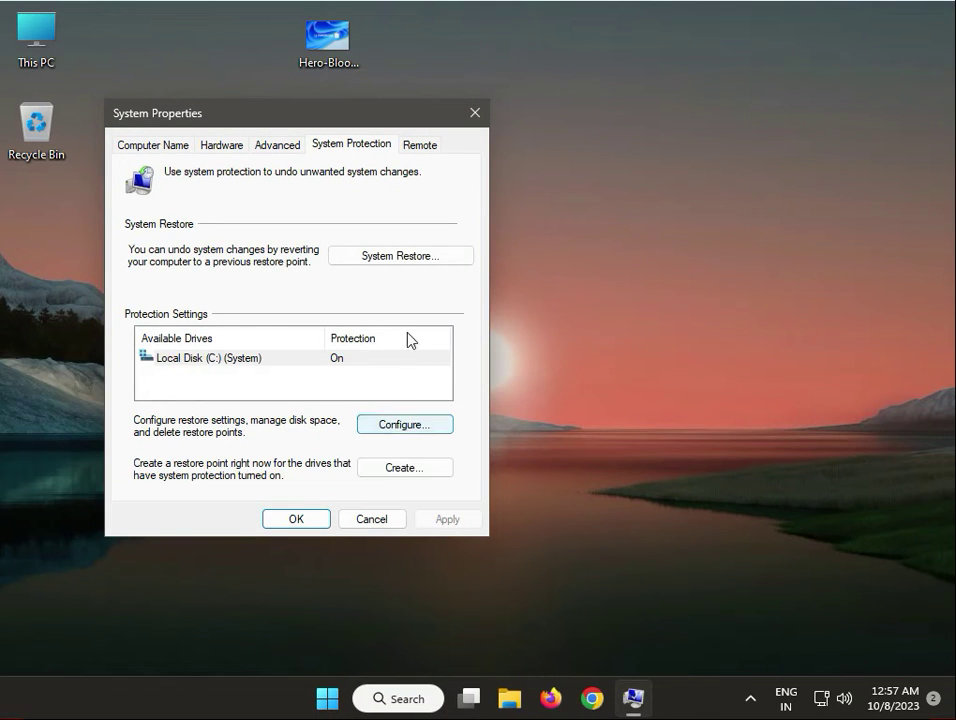
{"action": "left_click", "coordinate": [406, 257]}
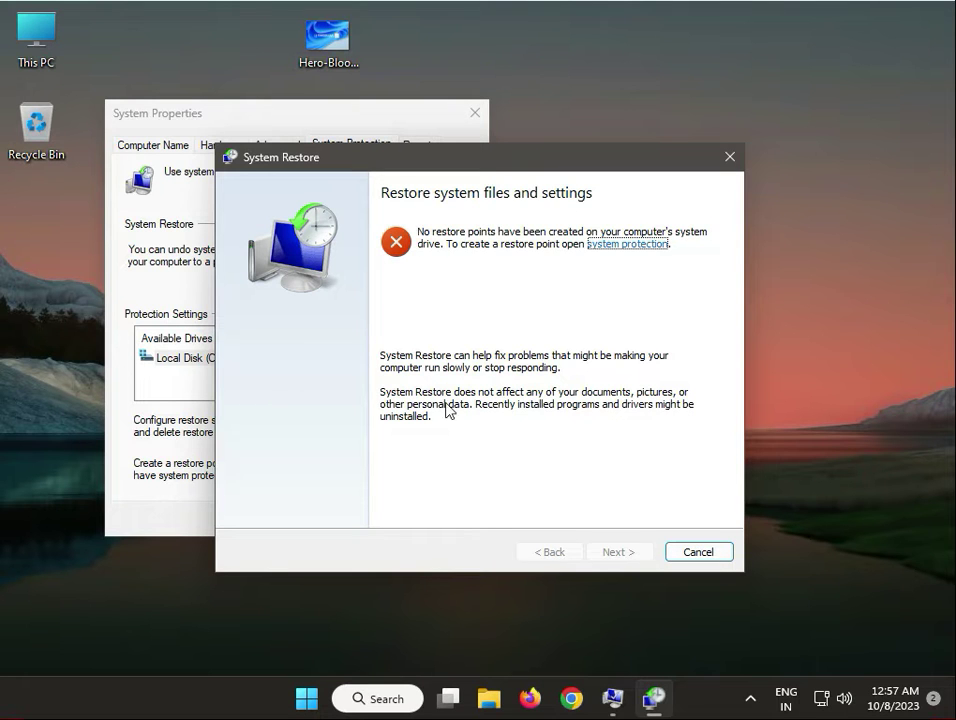
{"action": "left_click", "coordinate": [700, 557]}
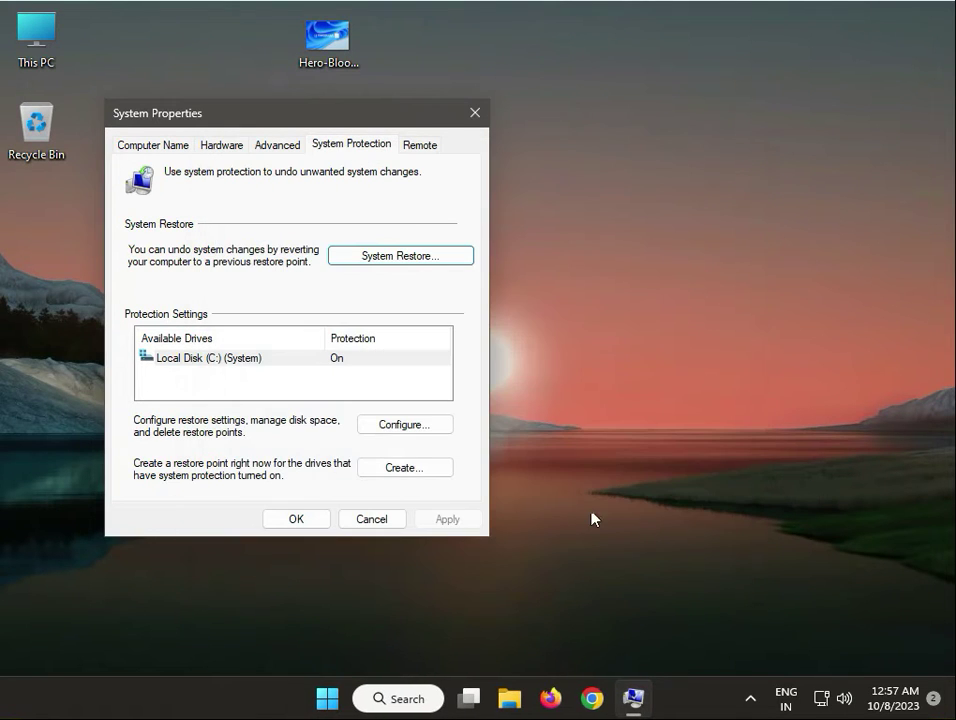
Create a restore point for the system drive, using the current date starting with 10-08 as its description.
{"action": "left_click", "coordinate": [402, 468]}
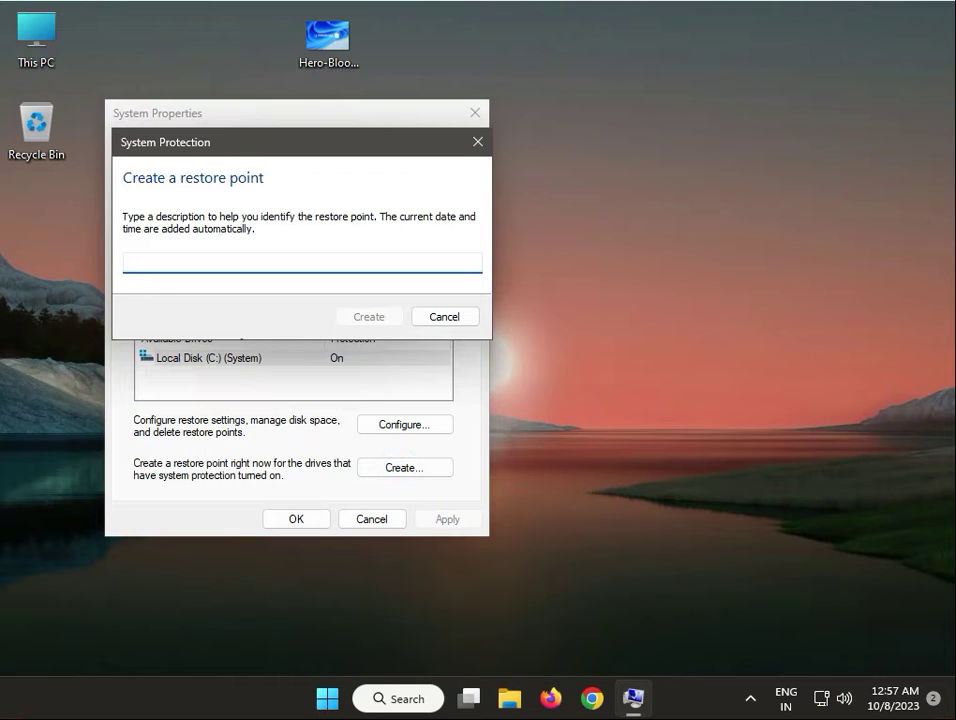
{"action": "type", "text": "10"}
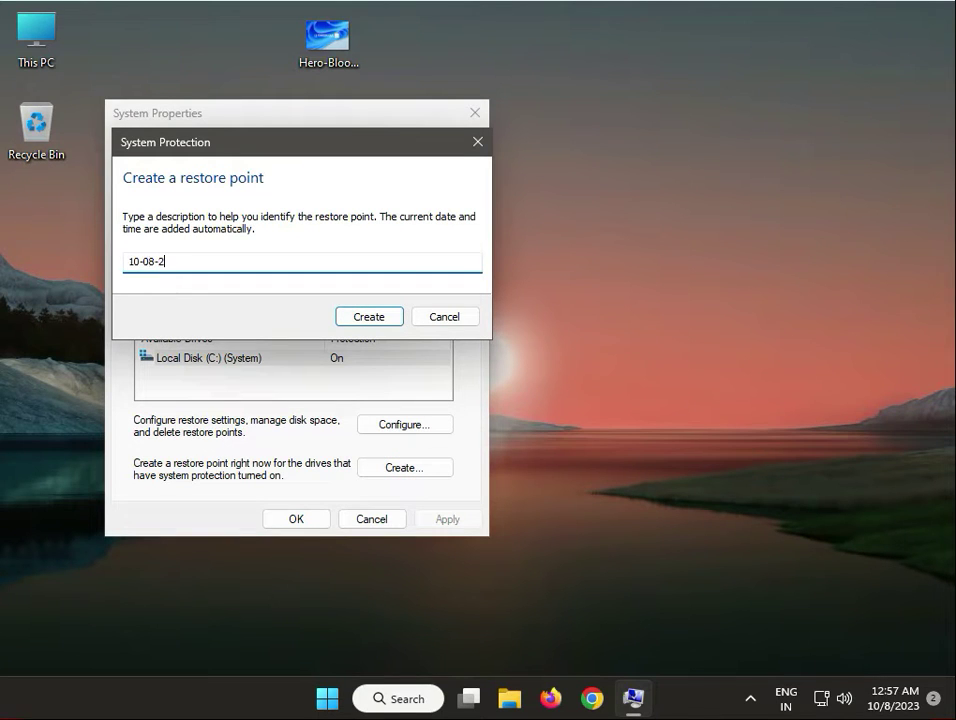
{"action": "left_click", "coordinate": [372, 322]}
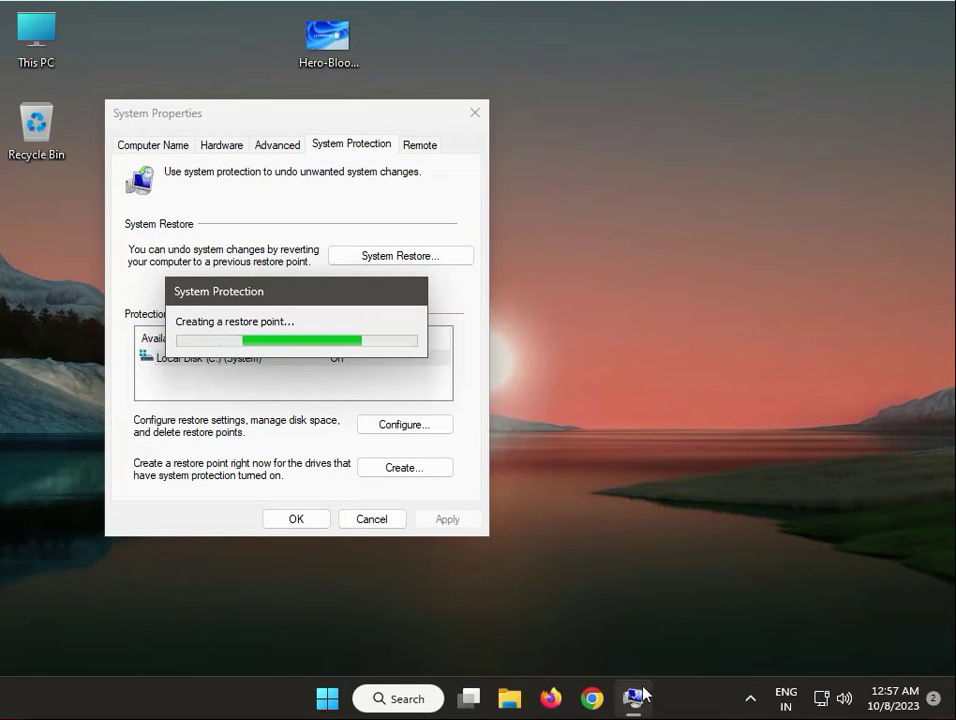
{"action": "mouse_move", "coordinate": [673, 682]}
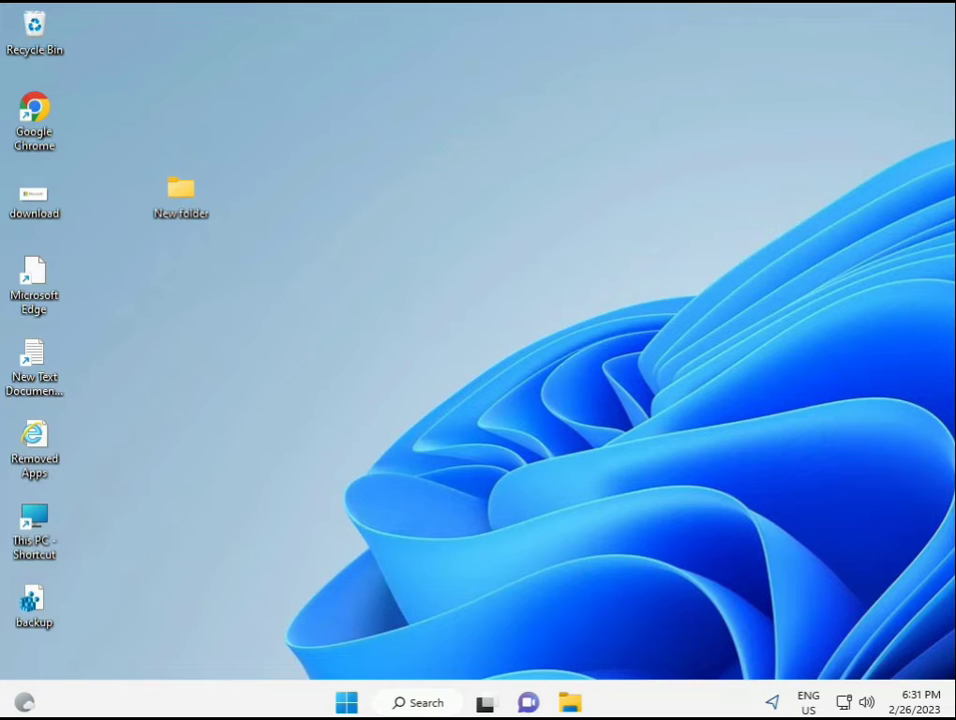
Search for cmd, run Command Prompt as administrator, and allow it to make changes to the device.
{"action": "left_click", "coordinate": [343, 704]}
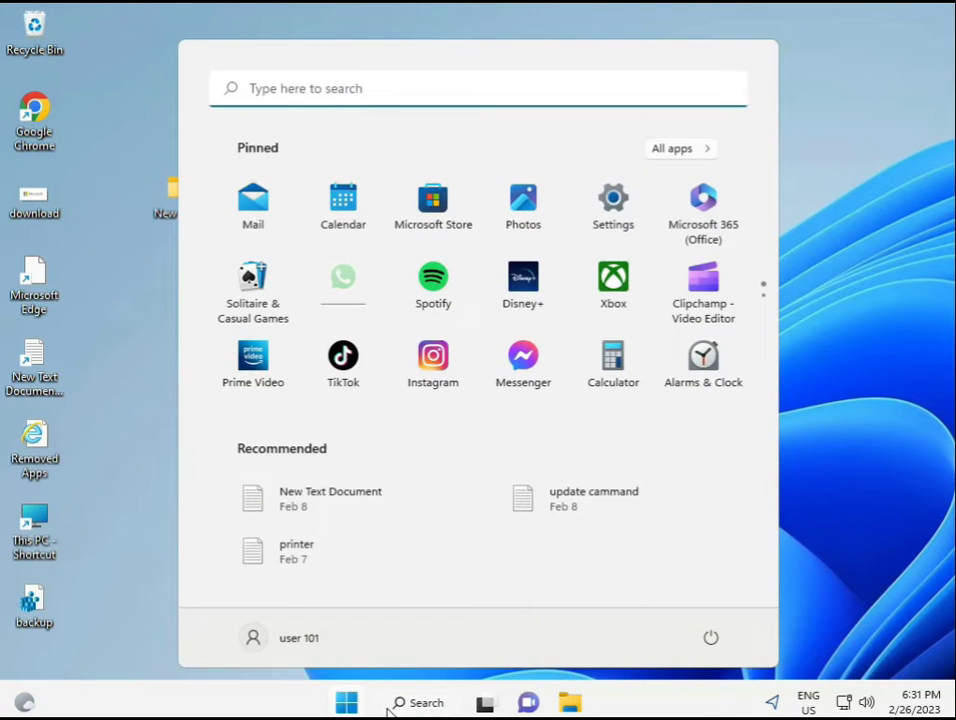
{"action": "left_click", "coordinate": [390, 704]}
{"action": "type", "text": "cmd"}
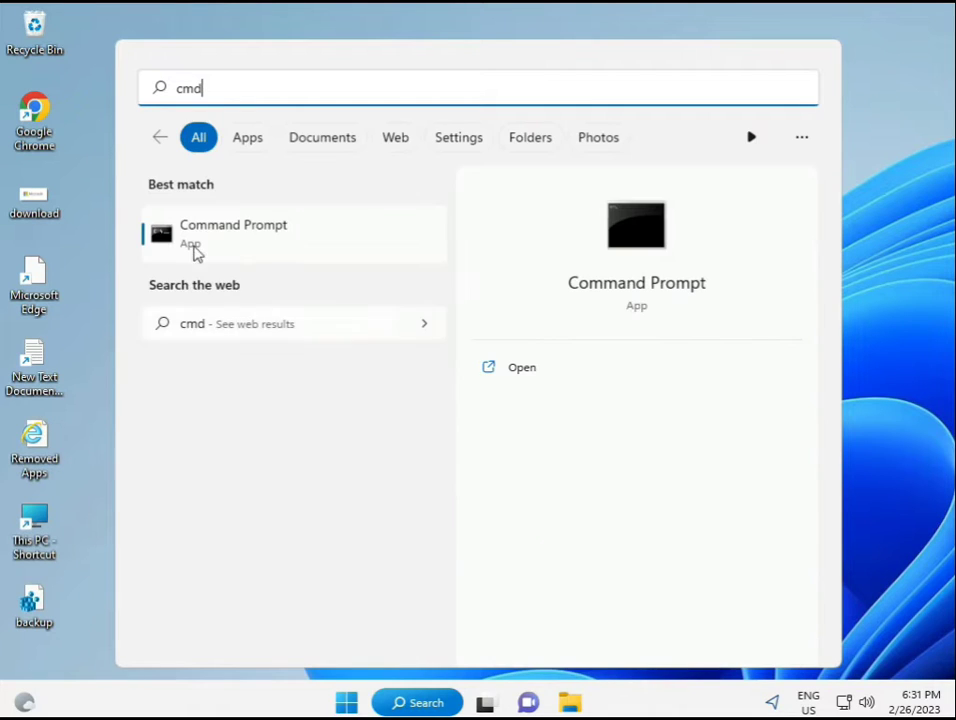
{"action": "left_click", "coordinate": [212, 235]}
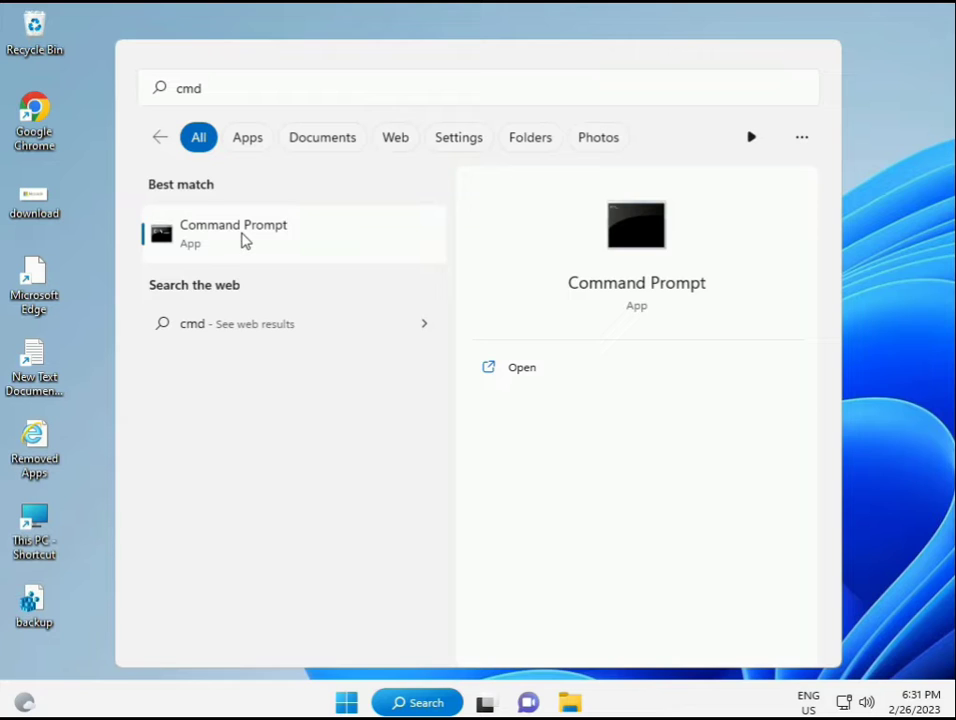
{"action": "right_click", "coordinate": [247, 241]}
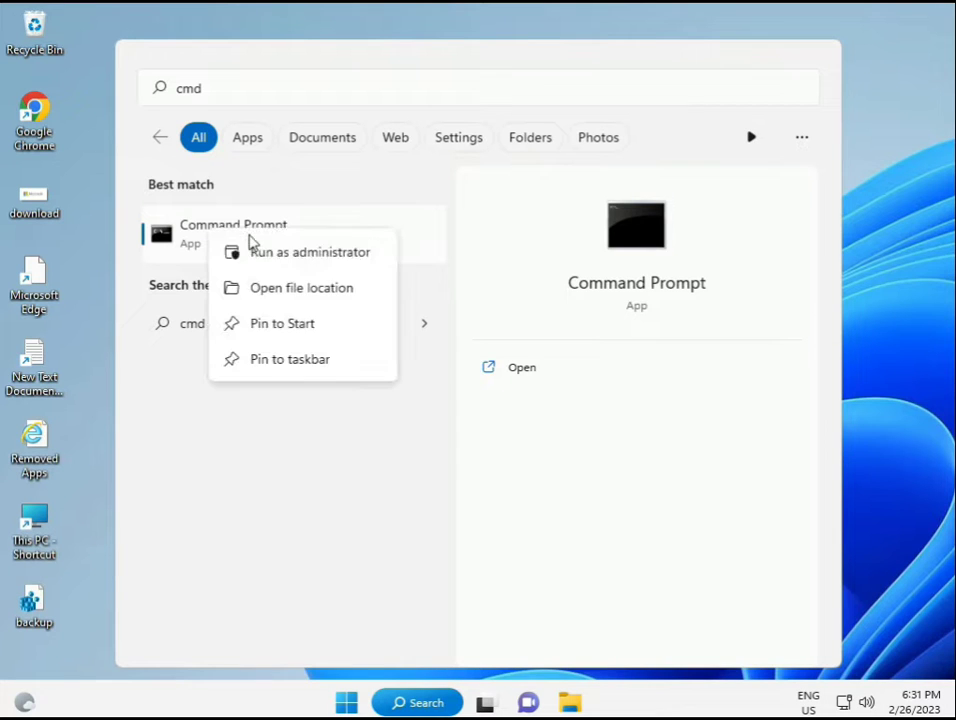
{"action": "left_click", "coordinate": [297, 262]}
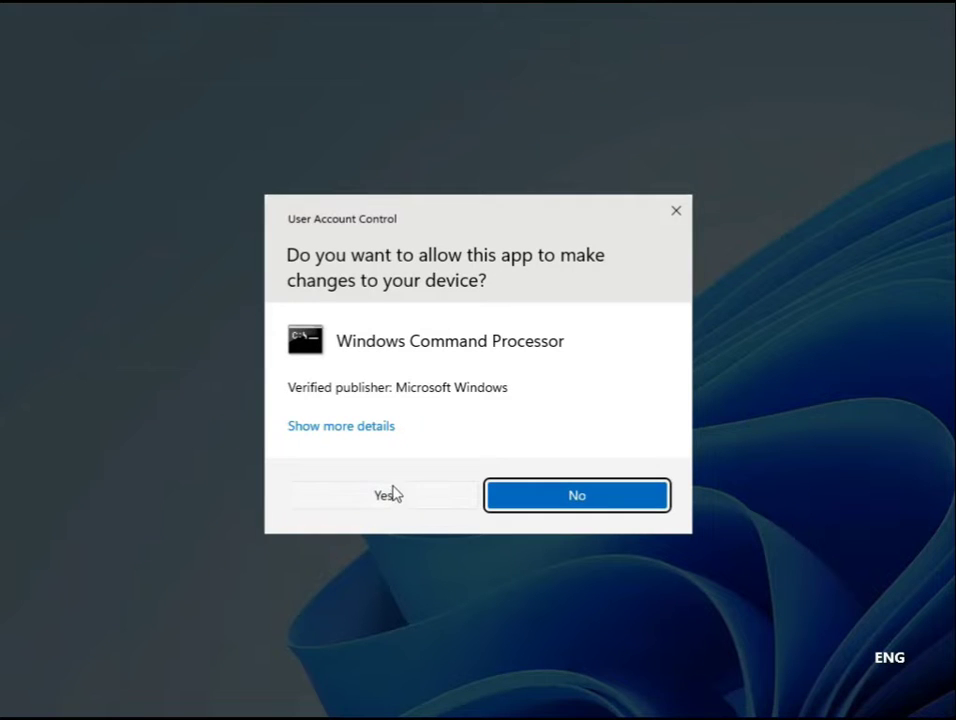
{"action": "left_click", "coordinate": [390, 494]}
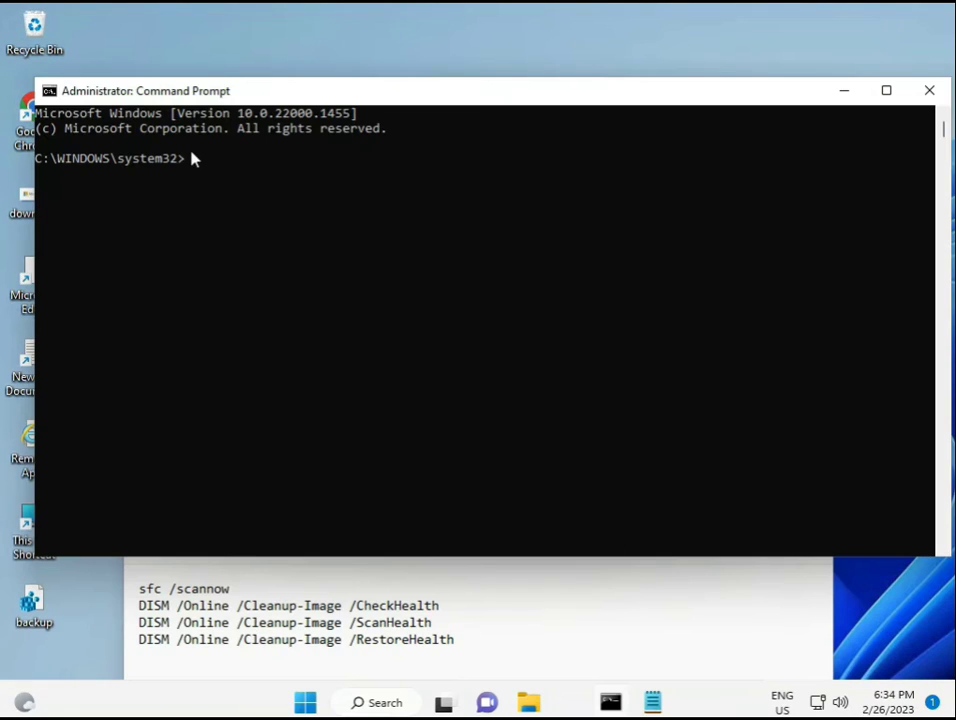
Run the System File Checker with the command sfc /scannow.
{"action": "left_click", "coordinate": [246, 213]}
{"action": "type", "text": "sca"}
{"action": "key", "text": "BackSpace"}
{"action": "key", "text": "BackSpace"}
{"action": "key", "text": "BackSpace"}
{"action": "type", "text": "sfc /scannow"}
{"action": "key", "text": "Return"}
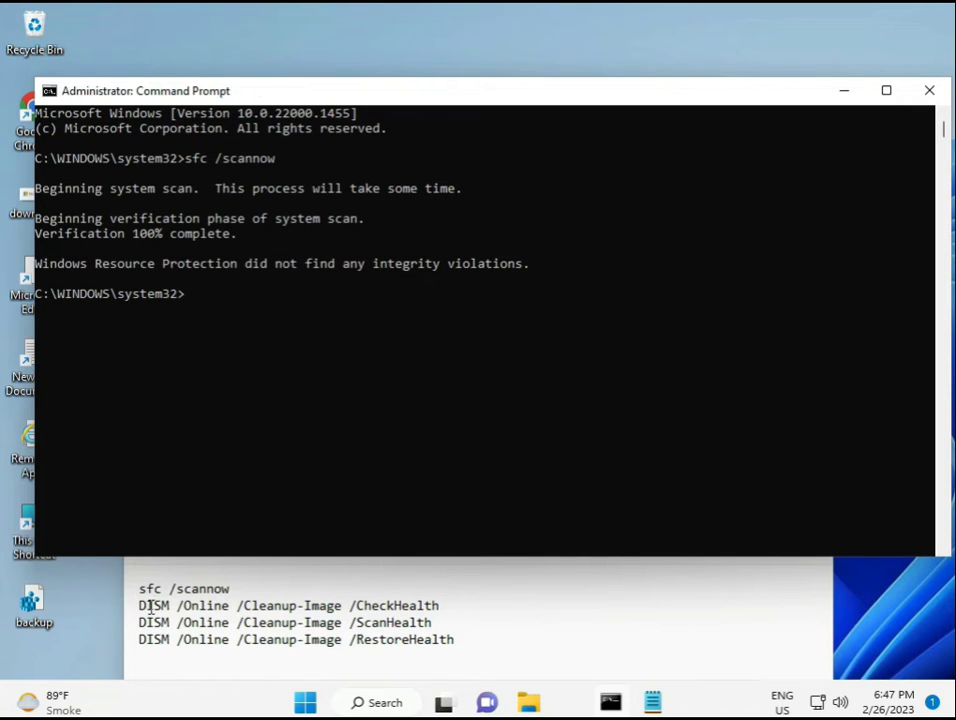
Copy DISM /Online /Cleanup-Image /CheckHealth from the Notepad document and run it in the administrator Command Prompt.
{"action": "left_click_drag", "start_coordinate": [139, 605], "coordinate": [449, 606]}
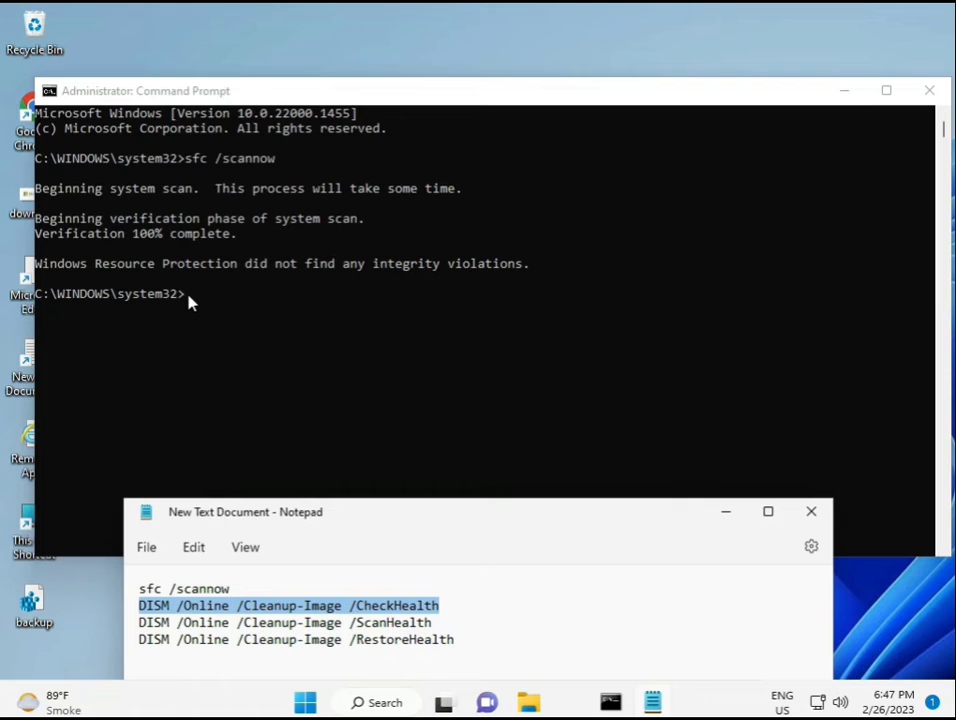
{"action": "right_click", "coordinate": [252, 608]}
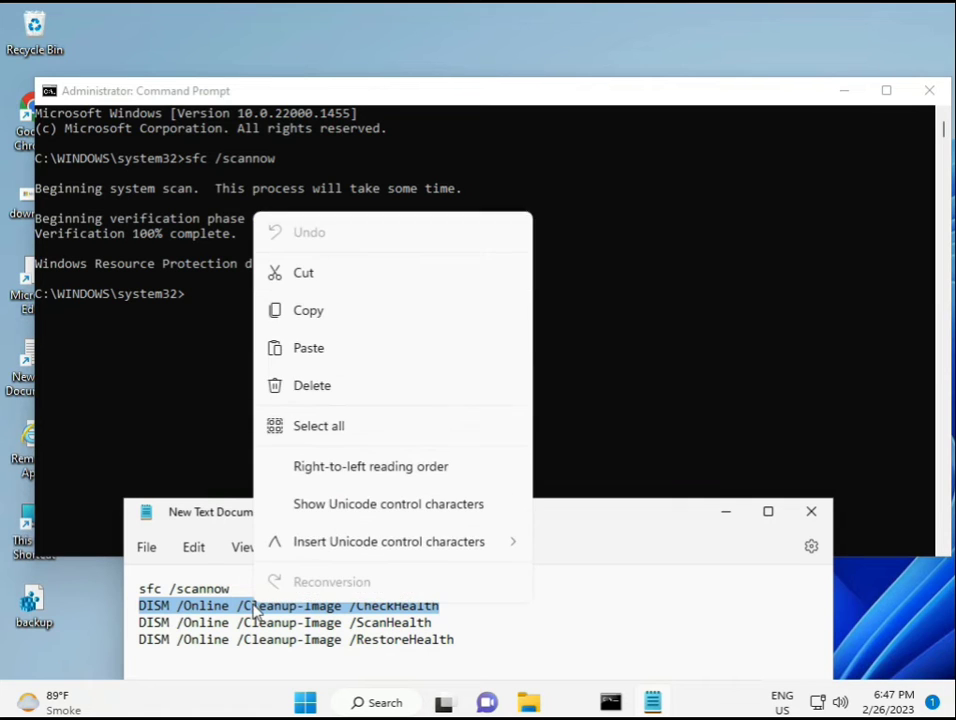
{"action": "left_click", "coordinate": [300, 318]}
{"action": "left_click", "coordinate": [190, 300]}
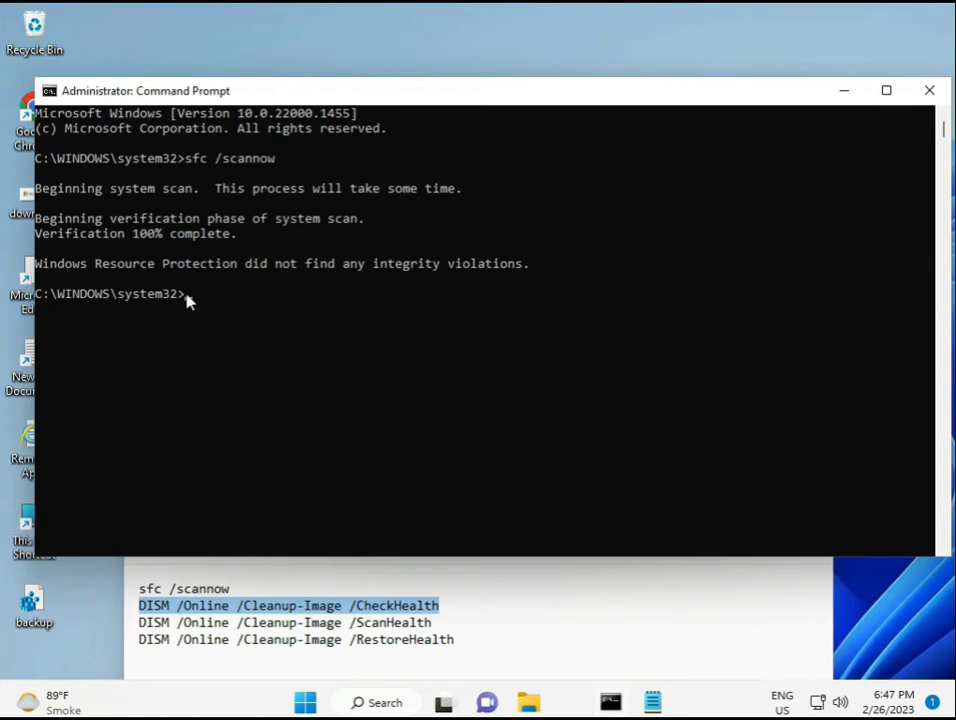
{"action": "right_click", "coordinate": [78, 92]}
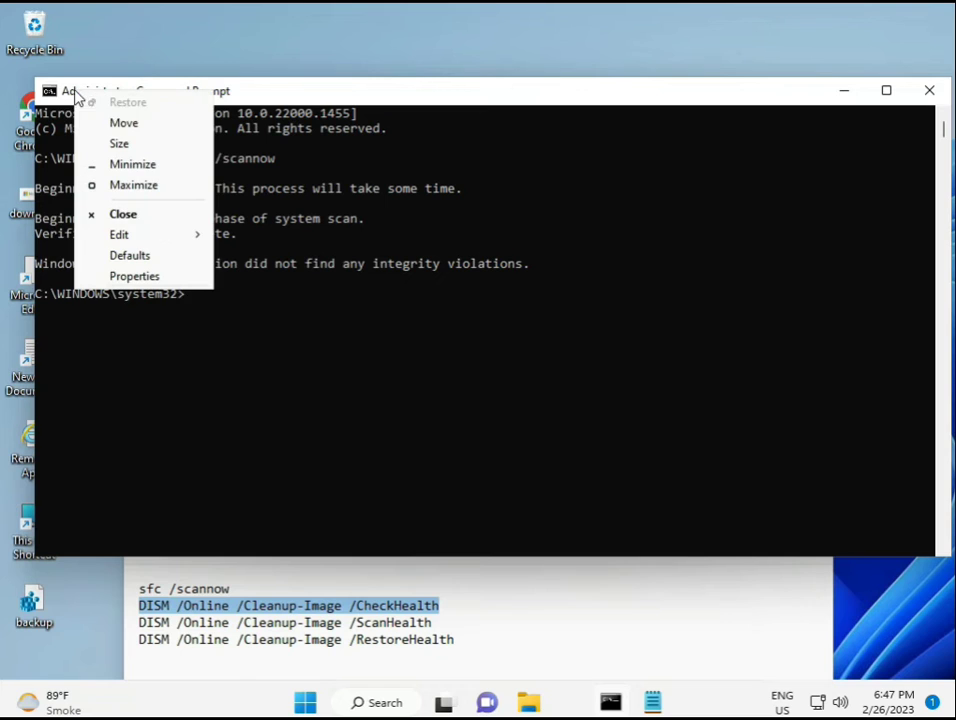
{"action": "mouse_move", "coordinate": [160, 235]}
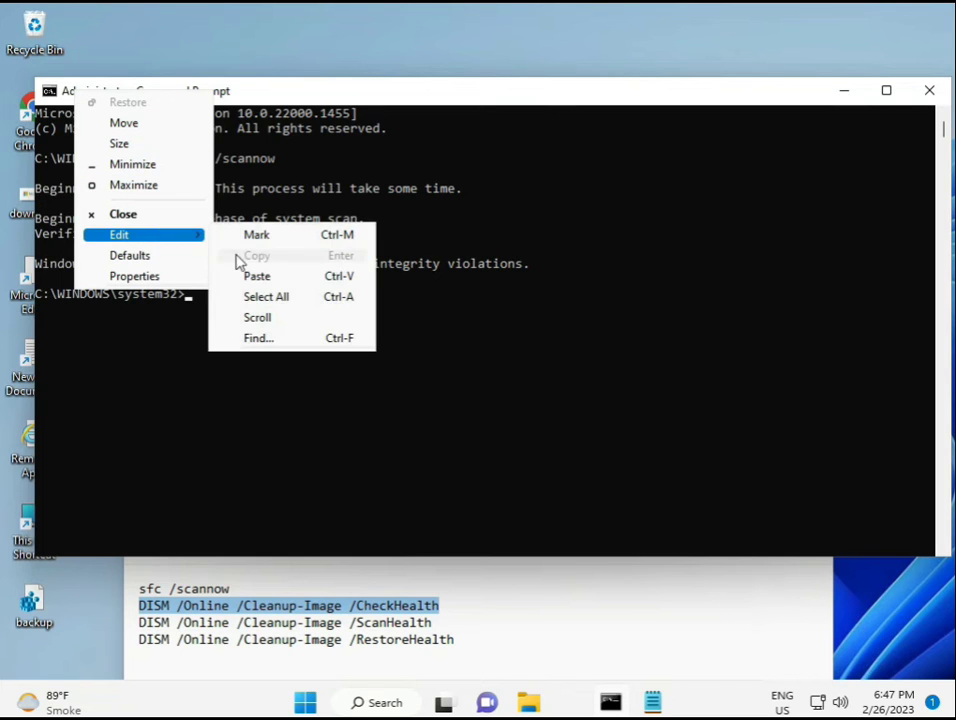
{"action": "left_click", "coordinate": [252, 276]}
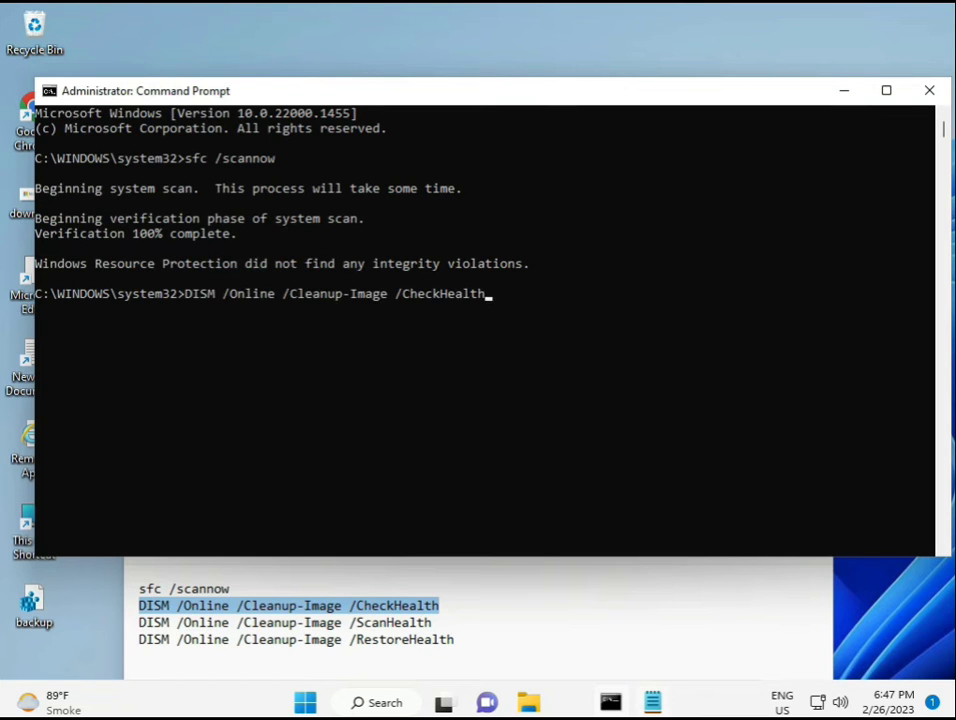
{"action": "left_click", "coordinate": [188, 300]}
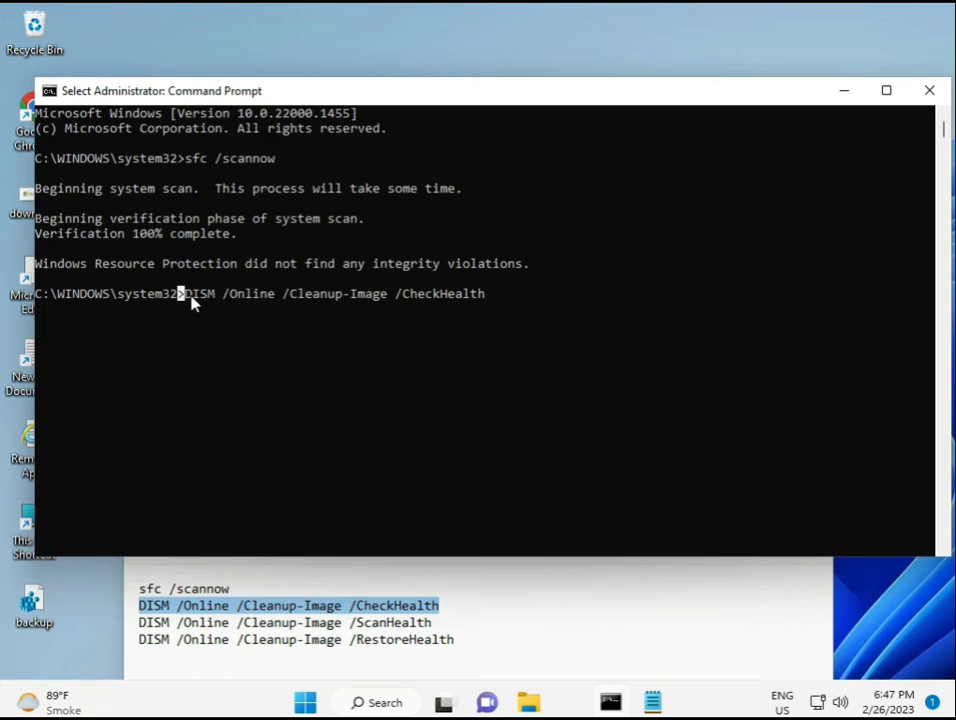
{"action": "key", "text": "Escape"}
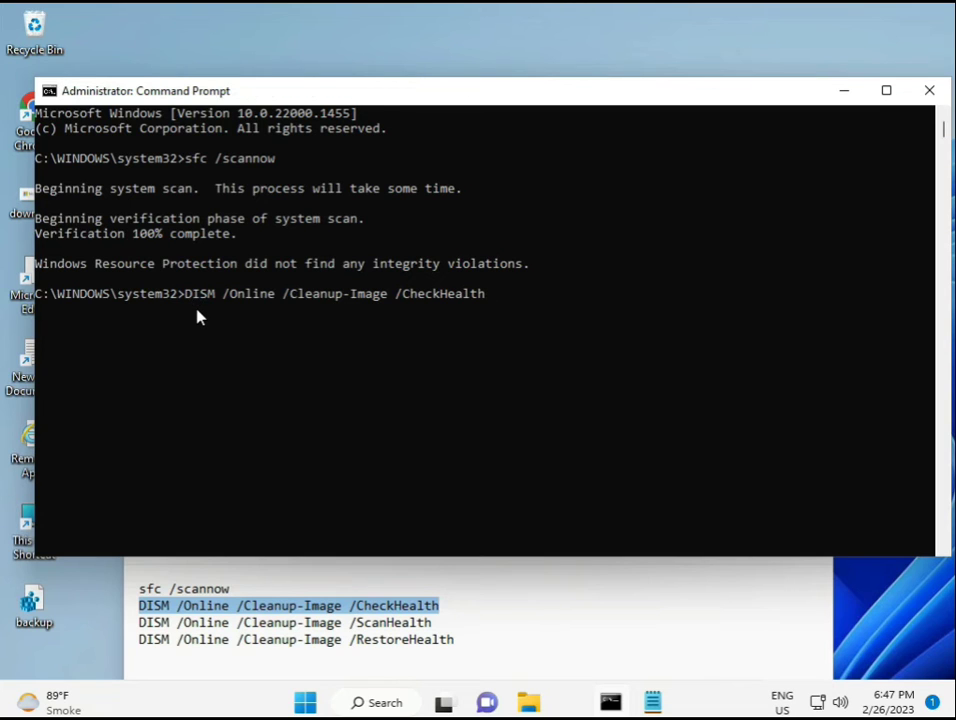
{"action": "key", "text": "Return"}
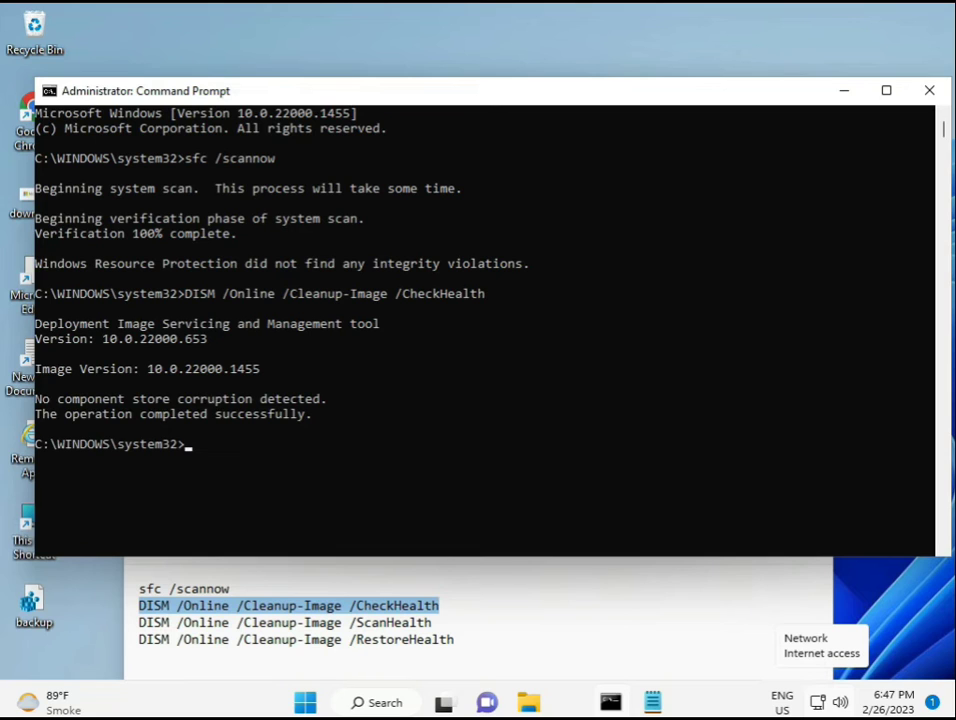
Copy DISM /Online /Cleanup-Image /ScanHealth from the Notepad document and run it in the administrator Command Prompt.
{"action": "left_click", "coordinate": [141, 622]}
{"action": "left_click", "coordinate": [456, 622], "text": "shift"}
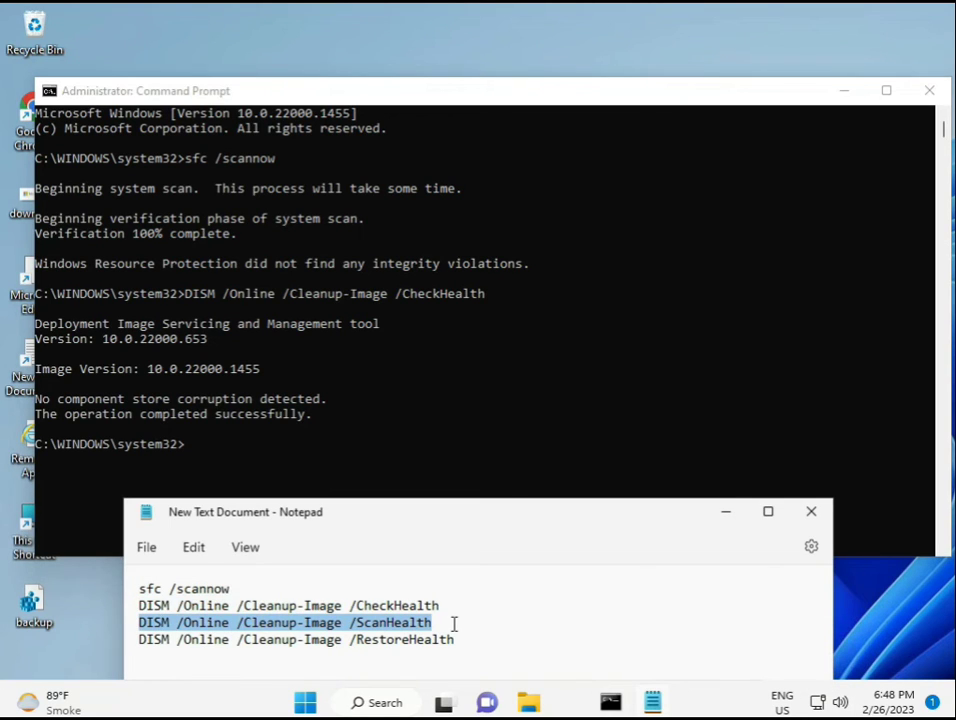
{"action": "right_click", "coordinate": [423, 624]}
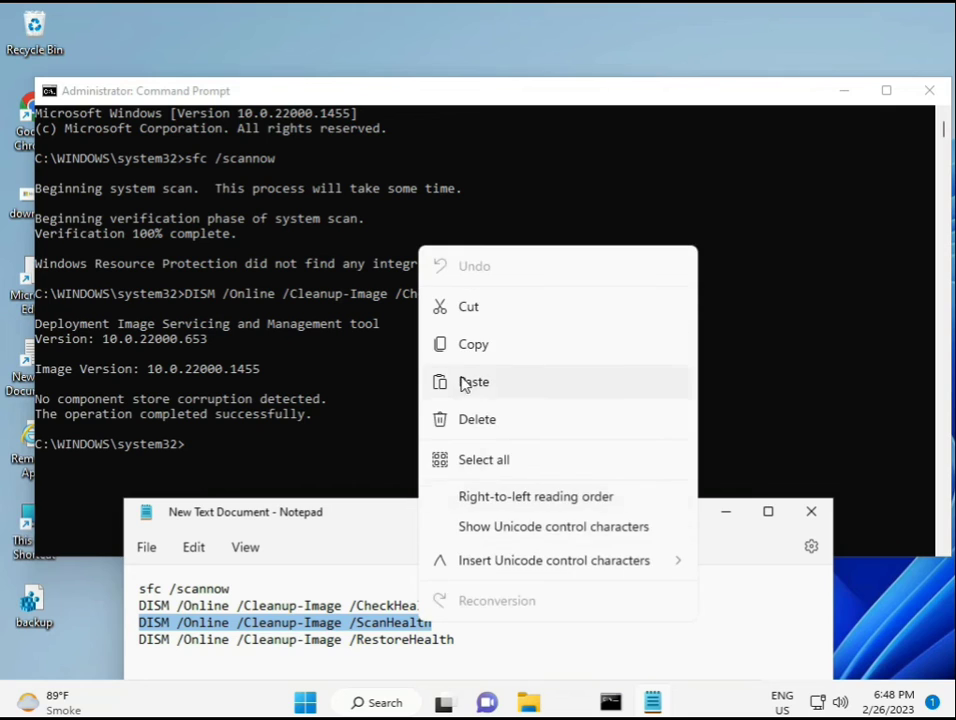
{"action": "left_click", "coordinate": [465, 347]}
{"action": "left_click", "coordinate": [224, 458]}
{"action": "left_click", "coordinate": [193, 453]}
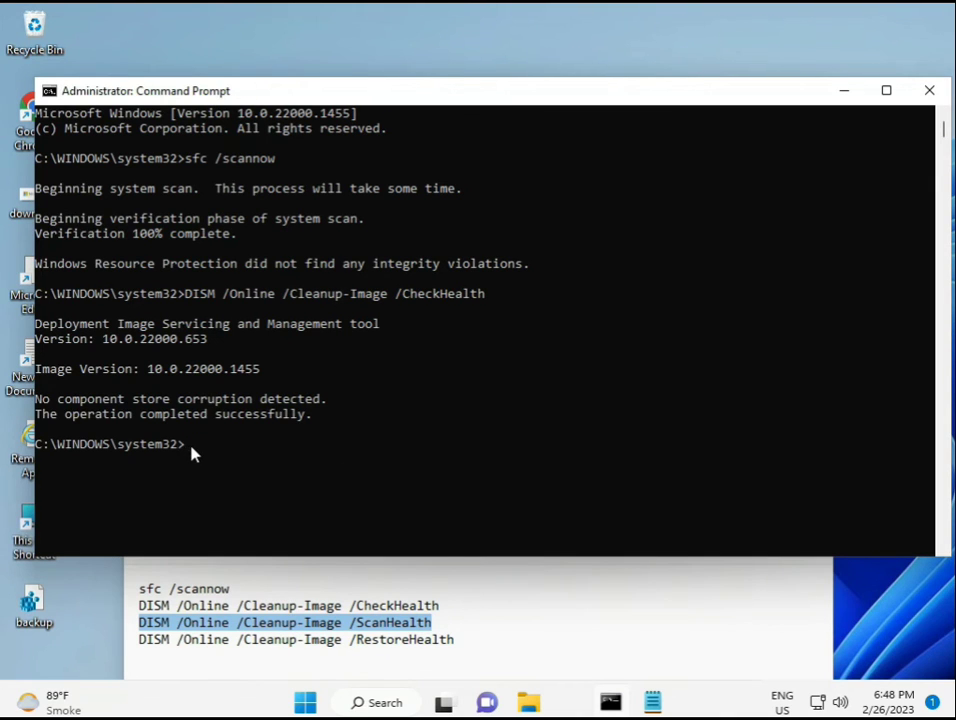
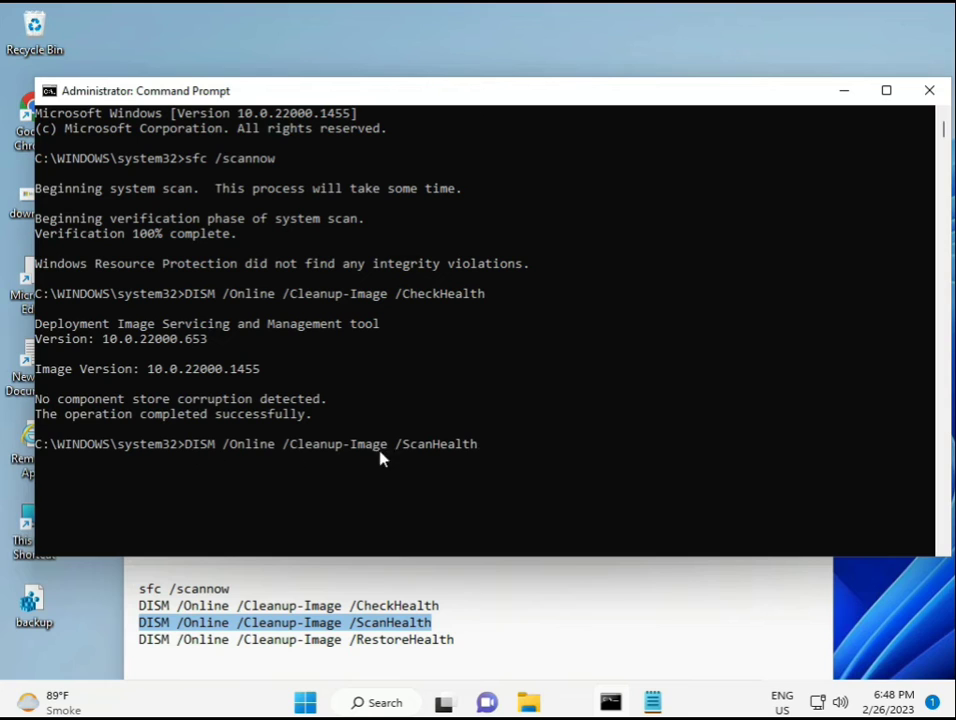
{"action": "key", "text": "Return"}
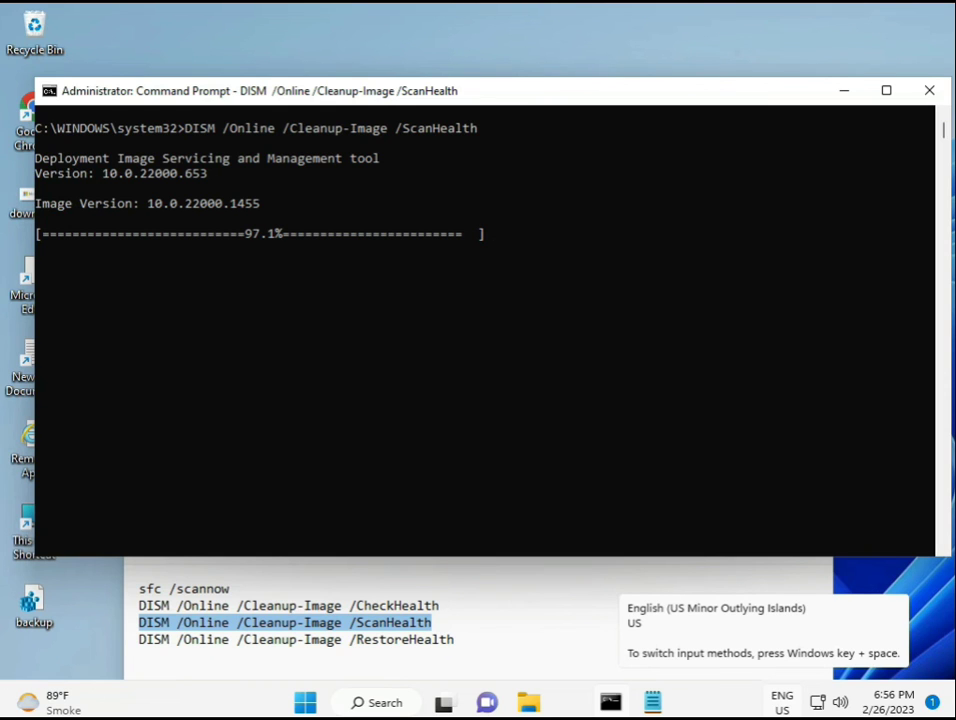
Copy DISM /Online /Cleanup-Image /RestoreHealth from the Notepad document and paste it at the Command Prompt.
{"action": "left_click_drag", "start_coordinate": [211, 519], "coordinate": [314, 521]}
{"action": "left_click", "coordinate": [228, 641]}
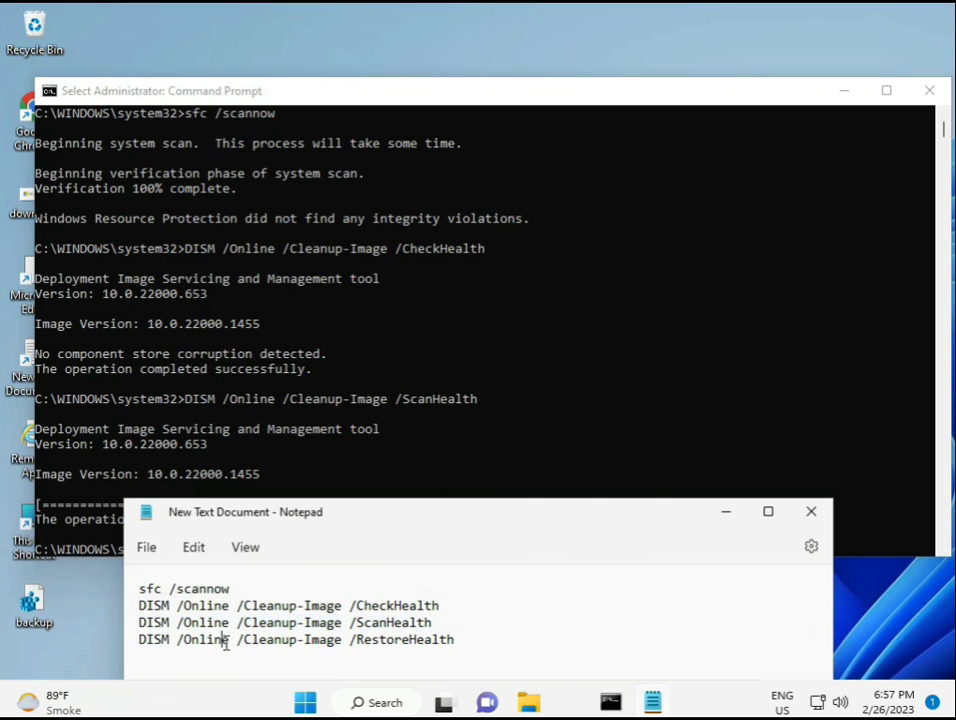
{"action": "triple_click", "coordinate": [228, 641]}
{"action": "right_click", "coordinate": [228, 643]}
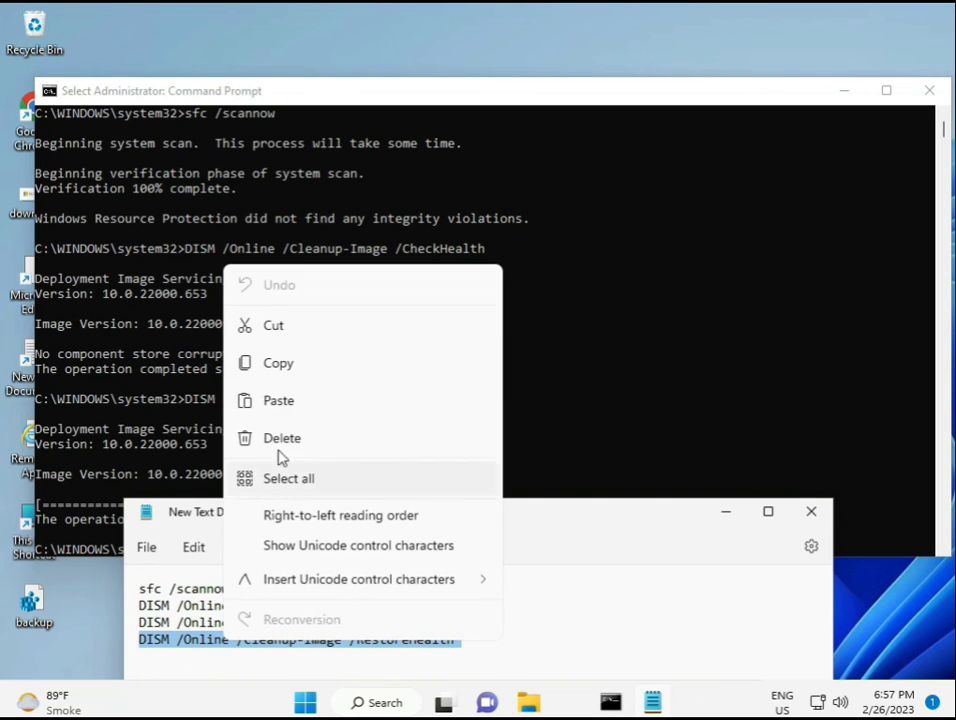
{"action": "left_click", "coordinate": [284, 371]}
{"action": "left_click", "coordinate": [211, 540]}
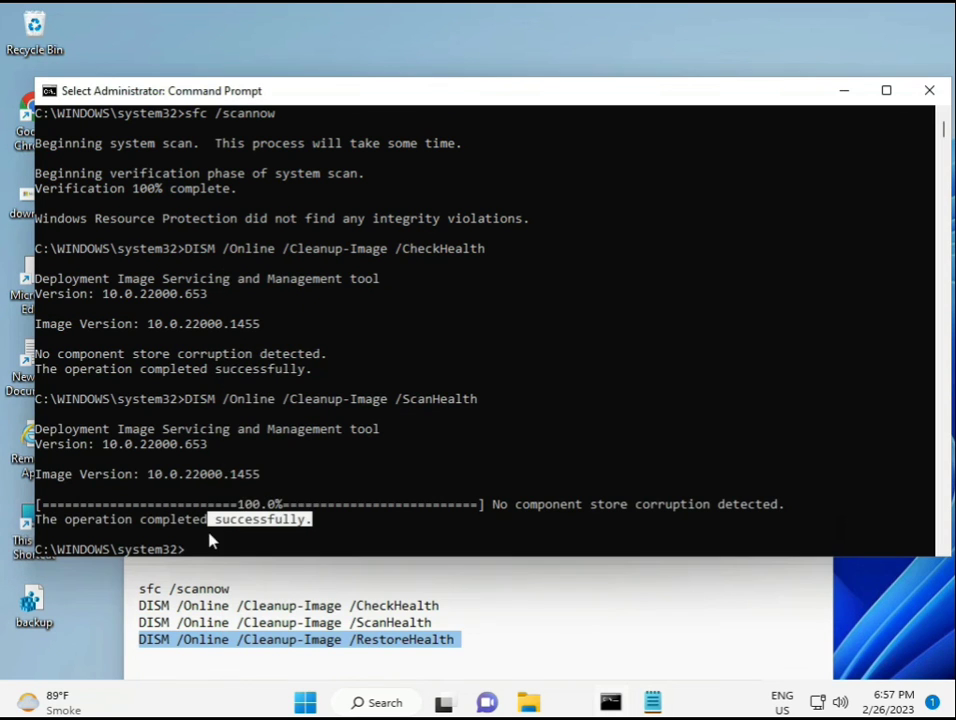
{"action": "left_click", "coordinate": [188, 550]}
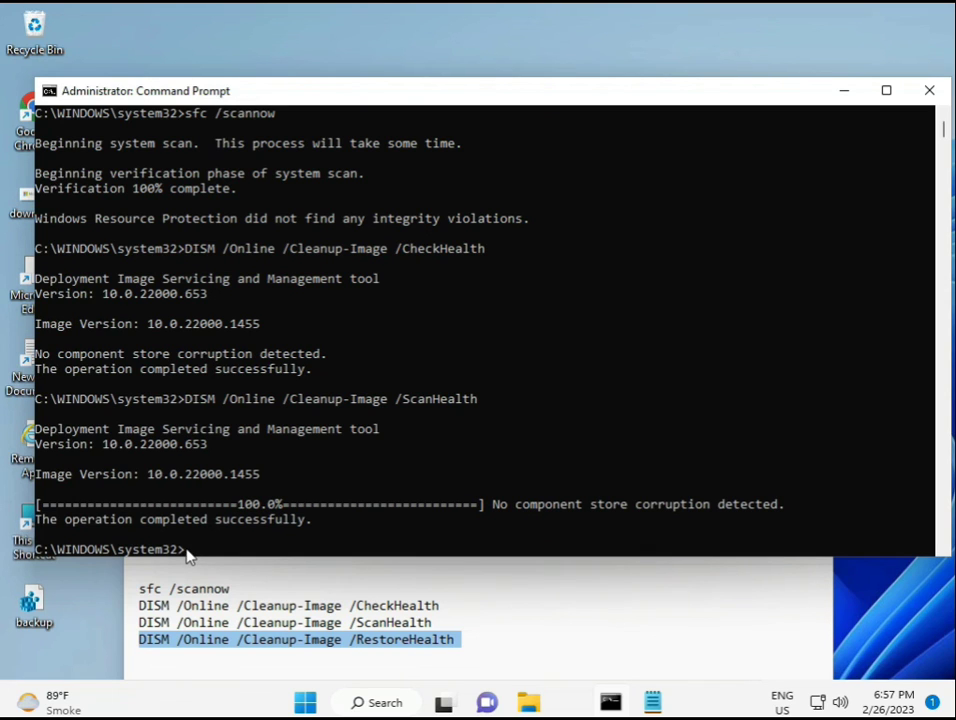
{"action": "right_click", "coordinate": [188, 552]}
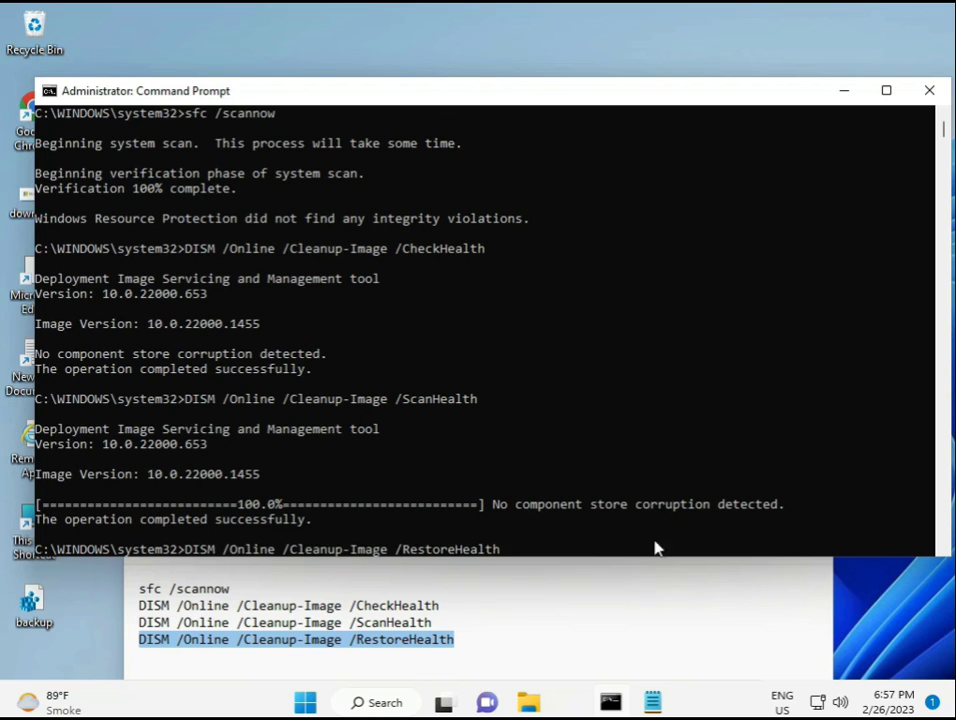
Execute the pasted DISM RestoreHealth command to repair the Windows image.
{"action": "scroll", "coordinate": [583, 452], "scroll_direction": "down", "scroll_amount": 9}
{"action": "scroll", "coordinate": [566, 455], "scroll_direction": "up", "scroll_amount": 9}
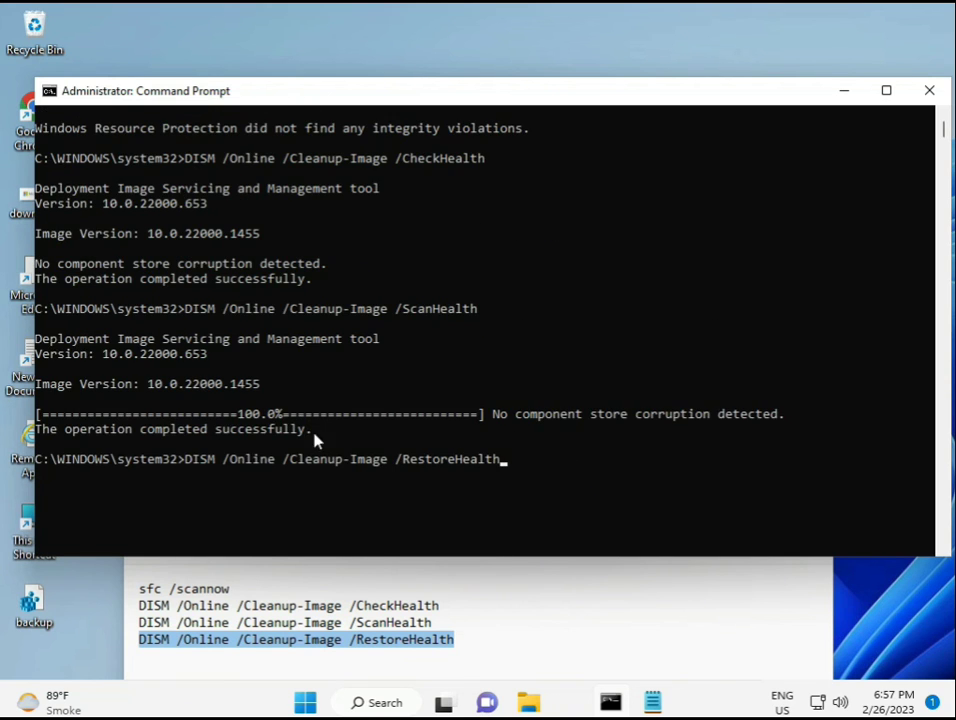
{"action": "scroll", "coordinate": [947, 143], "scroll_direction": "down", "scroll_amount": 12}
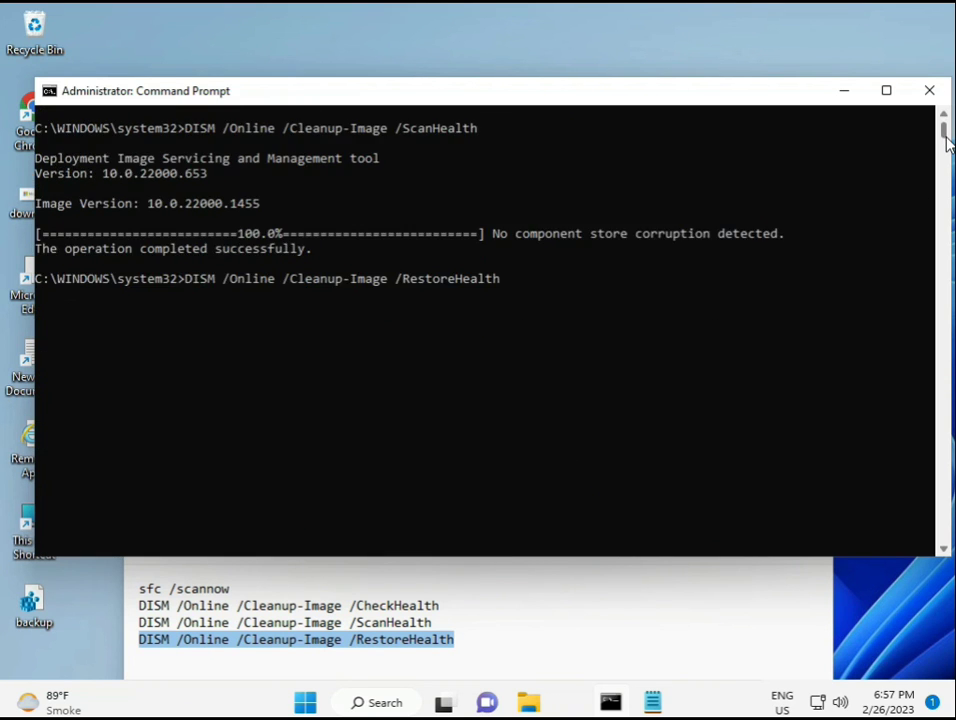
{"action": "scroll", "coordinate": [947, 143], "scroll_direction": "up", "scroll_amount": 3}
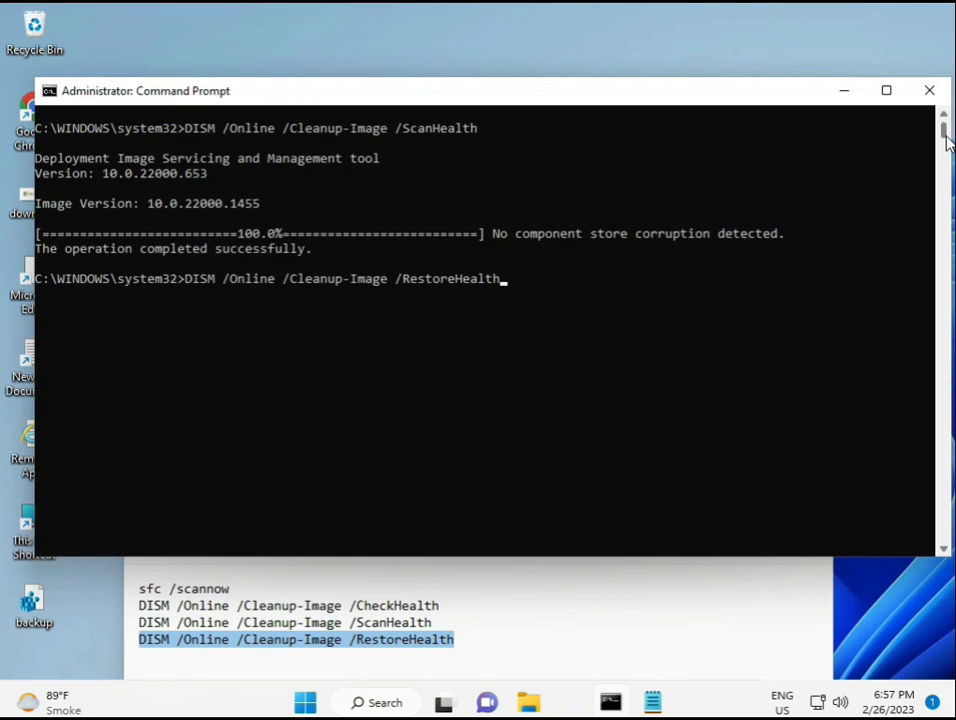
{"action": "left_click", "coordinate": [190, 279]}
{"action": "key", "text": "Escape"}
{"action": "key", "text": "Return"}
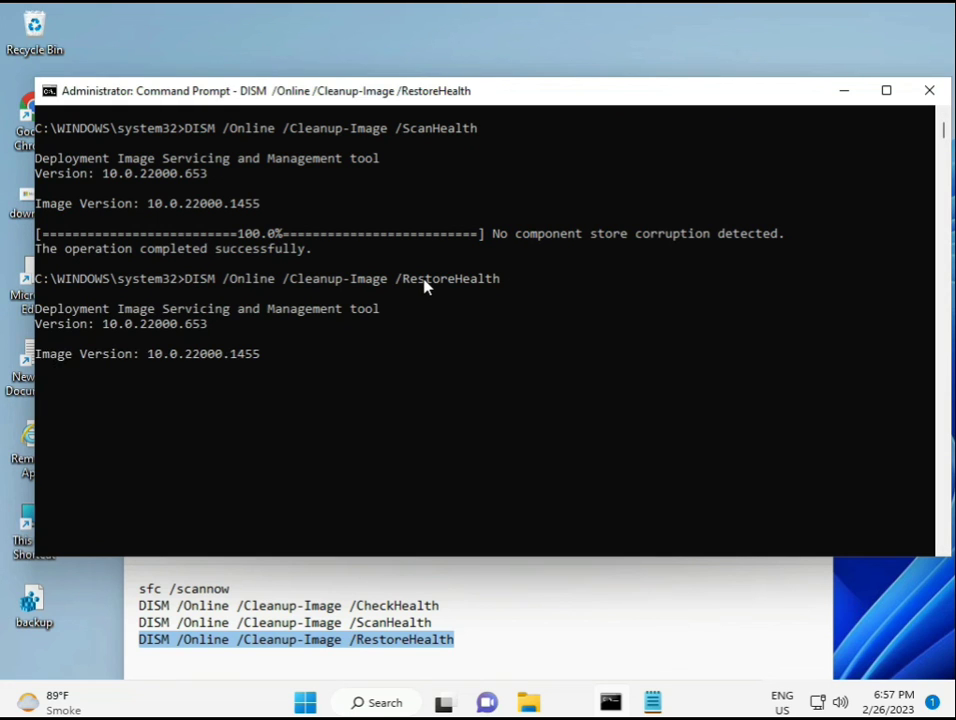